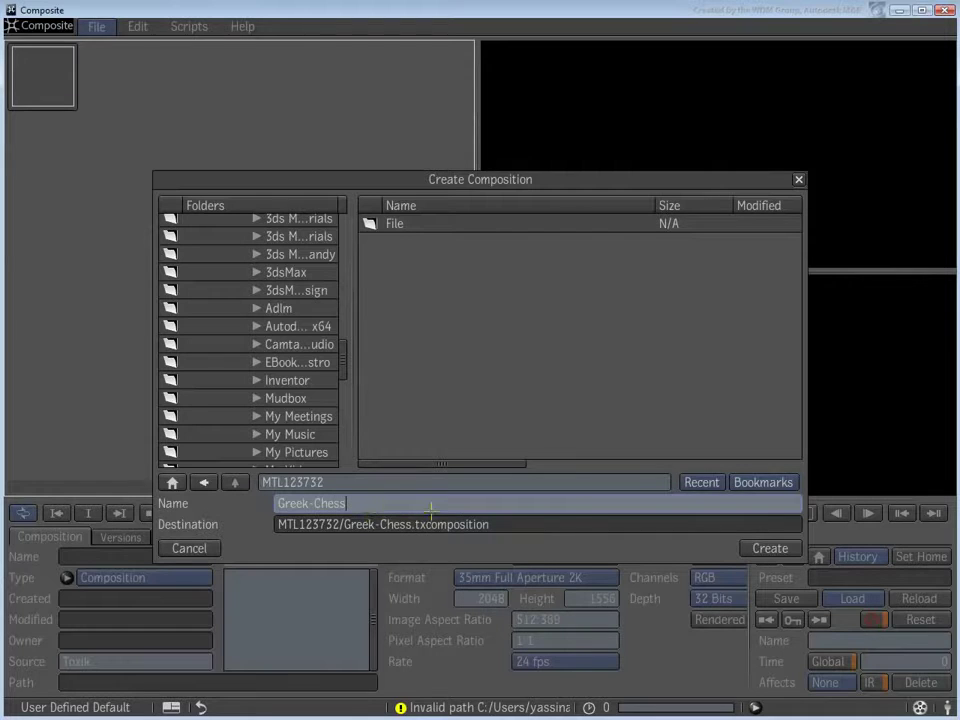
# Step: Create a composition named Greek-Chess after choosing the recently used Documents/toxik folder
pyautogui.click(701, 482)
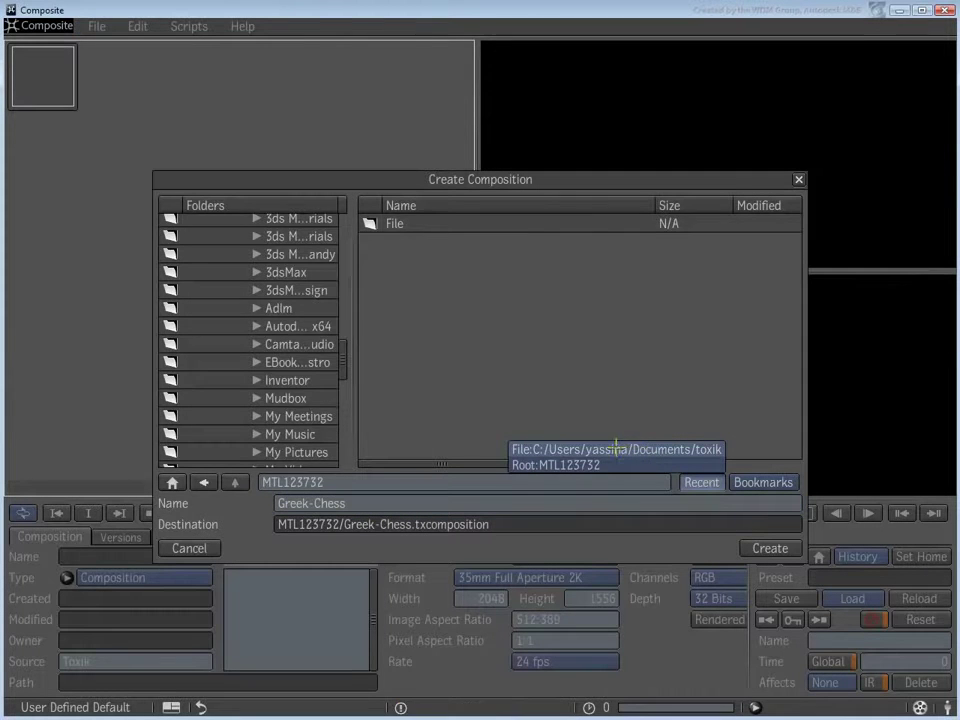
pyautogui.click(610, 457)
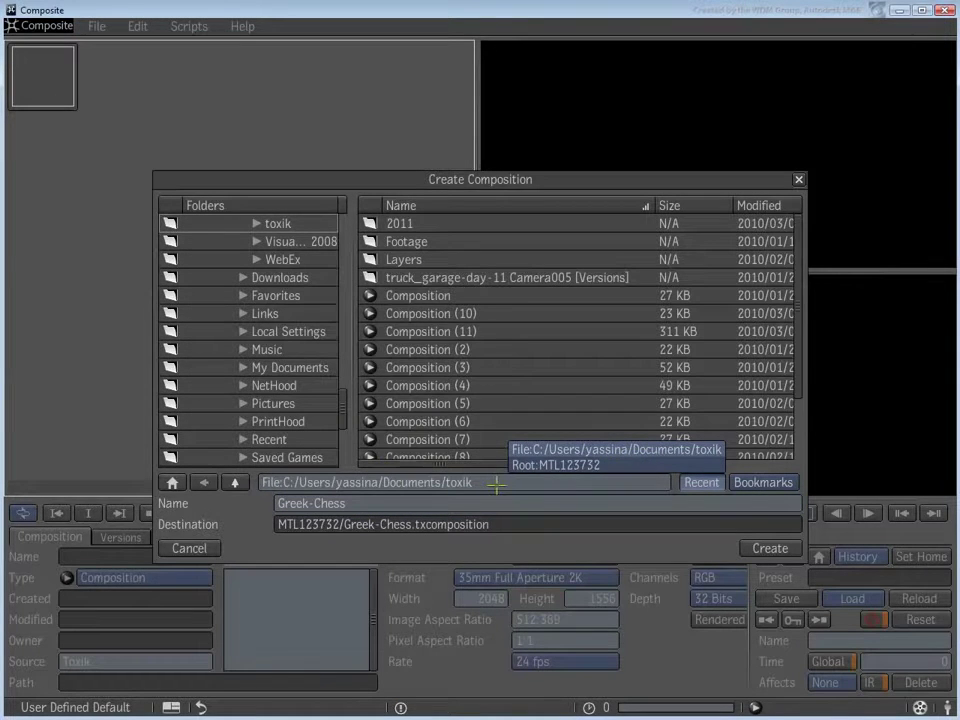
pyautogui.click(497, 484)
pyautogui.moveTo(497, 484); pyautogui.dragTo(235, 482)
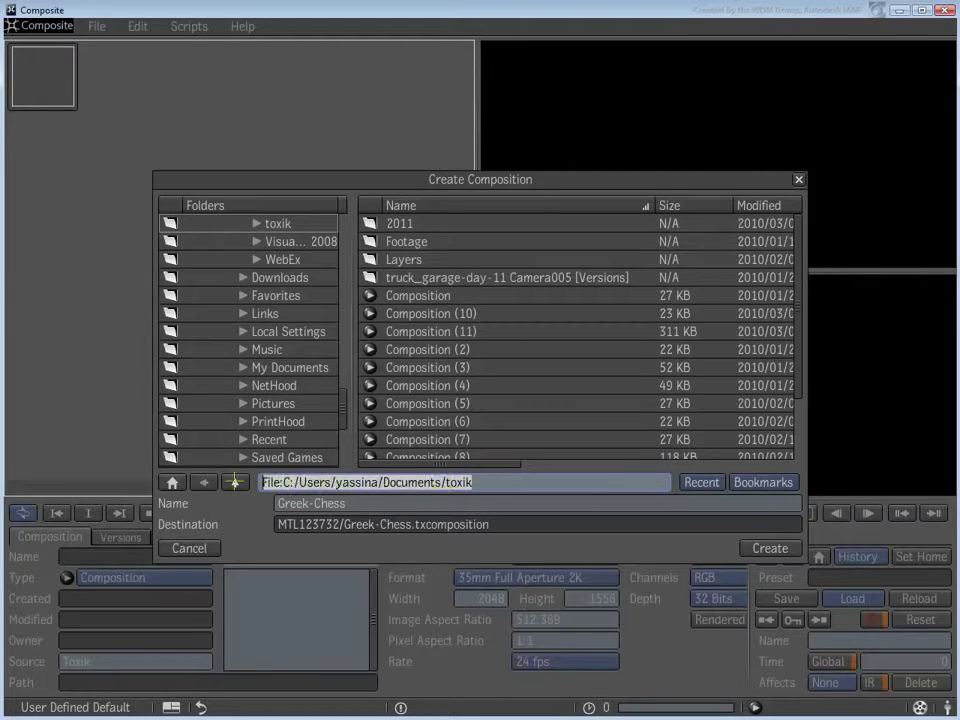
pyautogui.click(426, 501)
pyautogui.click(757, 546)
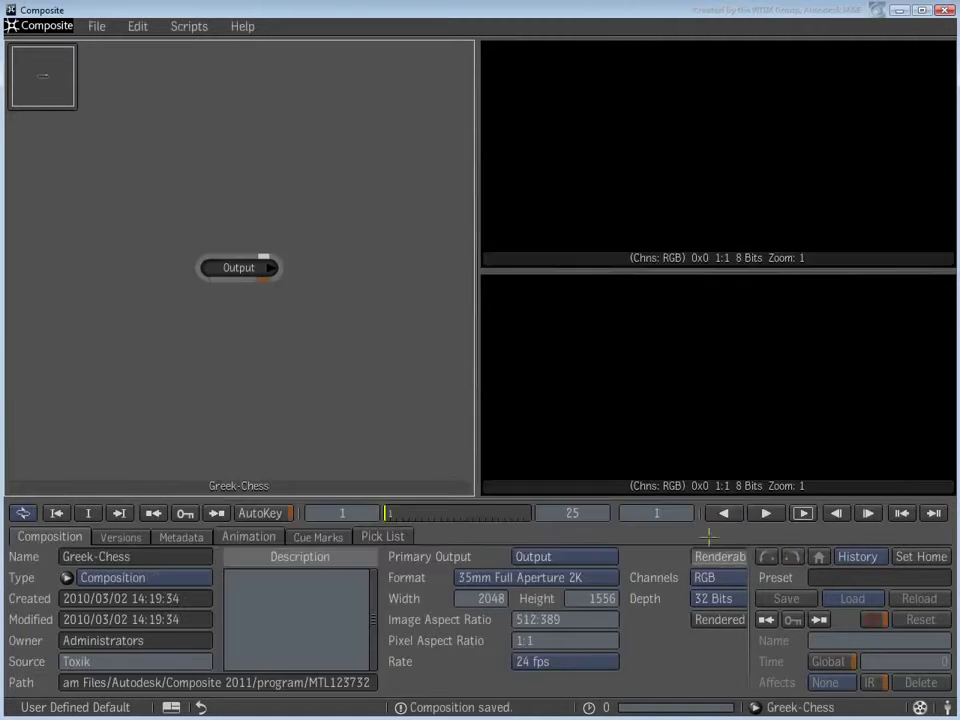
# Step: Move the Output node toward the right side of the schematic and set its image format to NTSC
pyautogui.click(231, 268)
pyautogui.moveTo(231, 268); pyautogui.dragTo(358, 296)
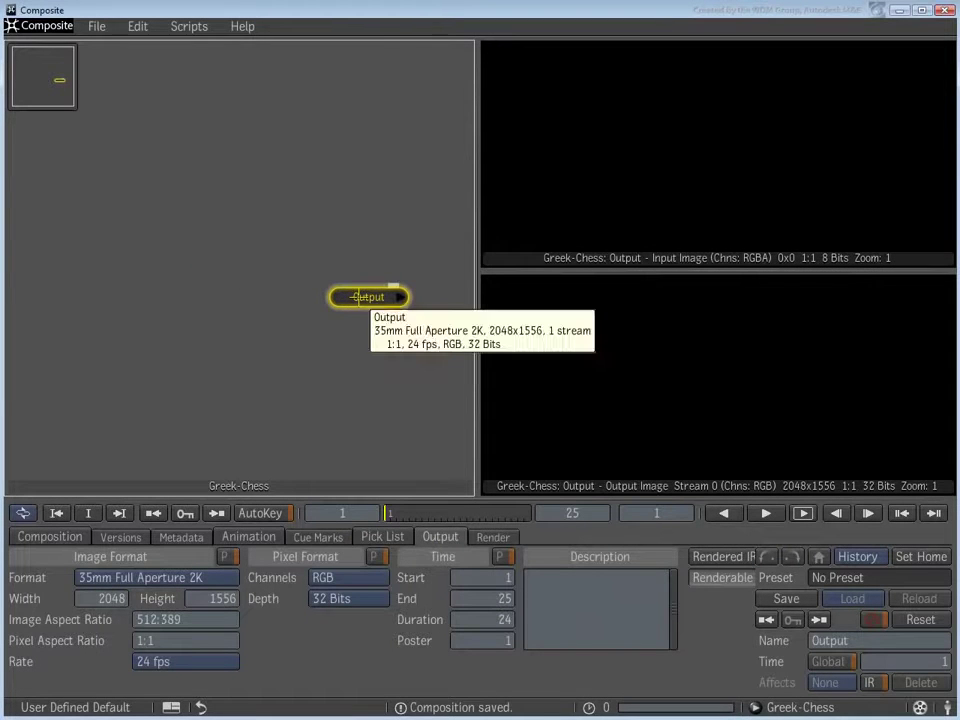
pyautogui.click(155, 578)
pyautogui.scroll(-5, 171, 455)
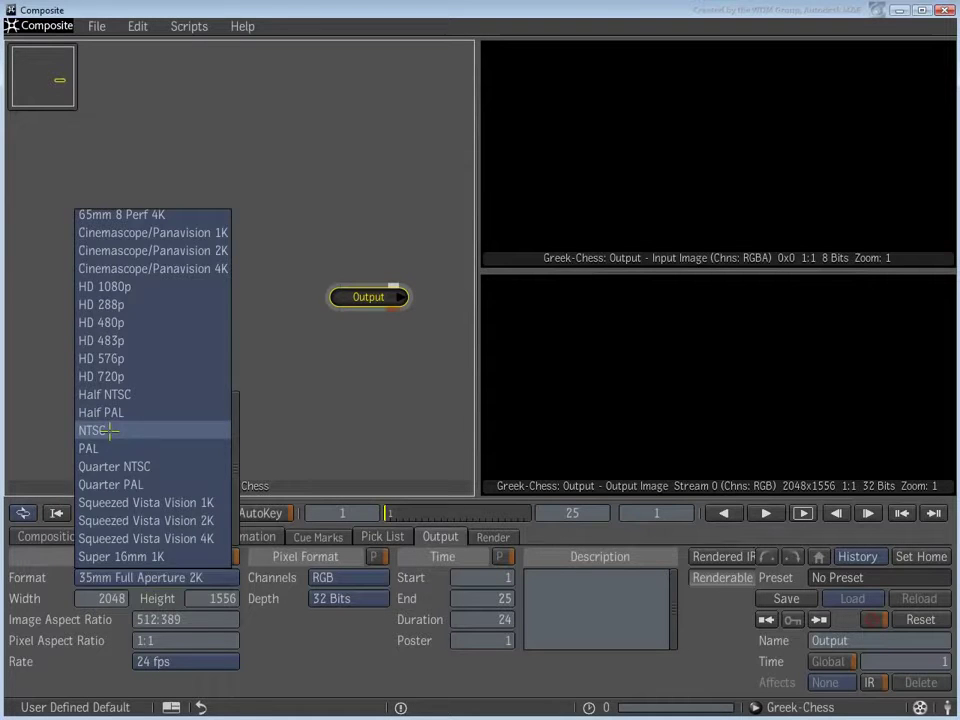
pyautogui.click(108, 431)
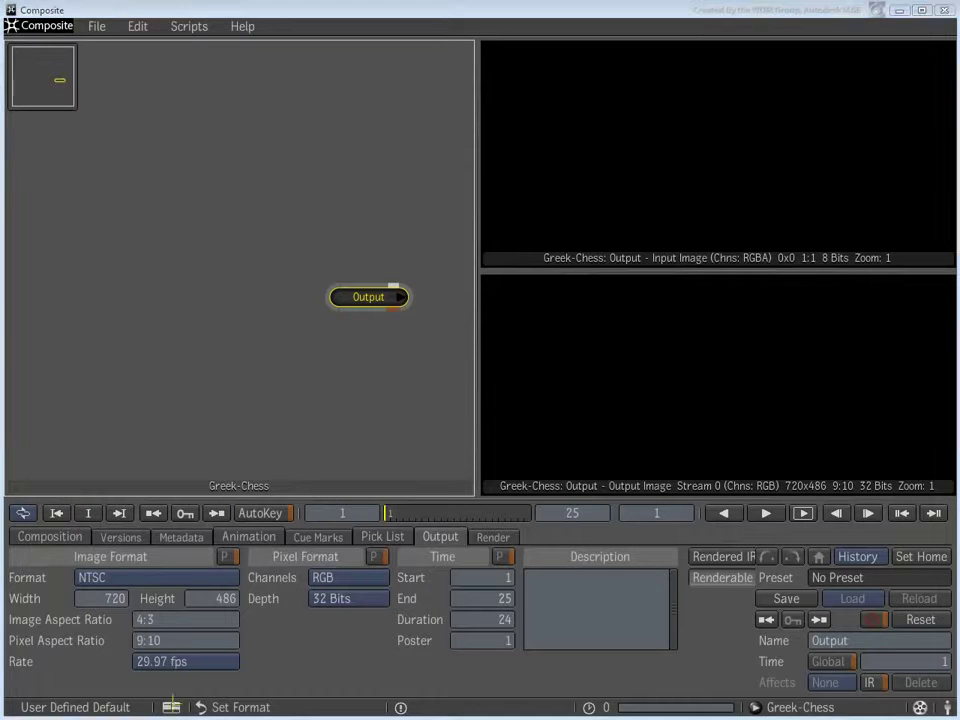
# Step: Switch the workspace to a layout with two side-by-side views and set the player to display Tool Output
pyautogui.click(171, 707)
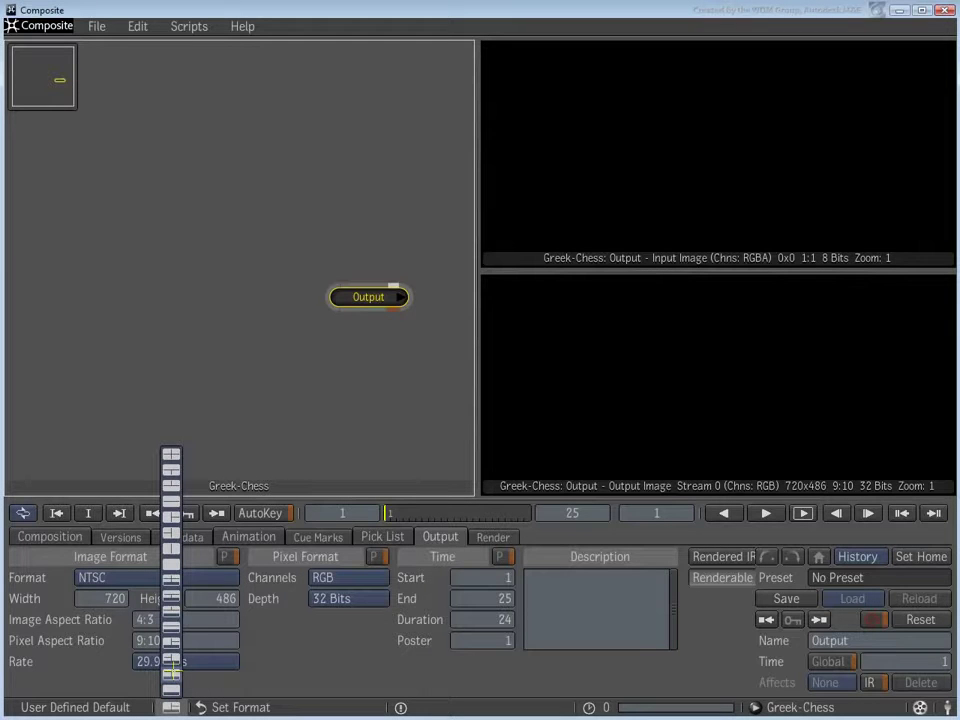
pyautogui.click(171, 672)
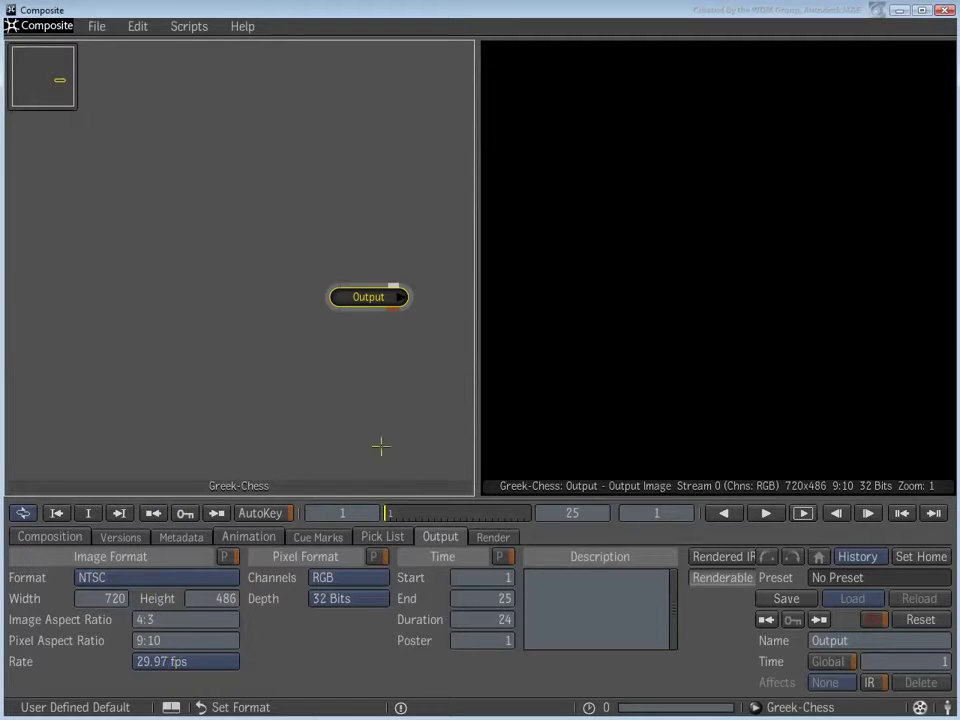
pyautogui.rightClick(686, 236)
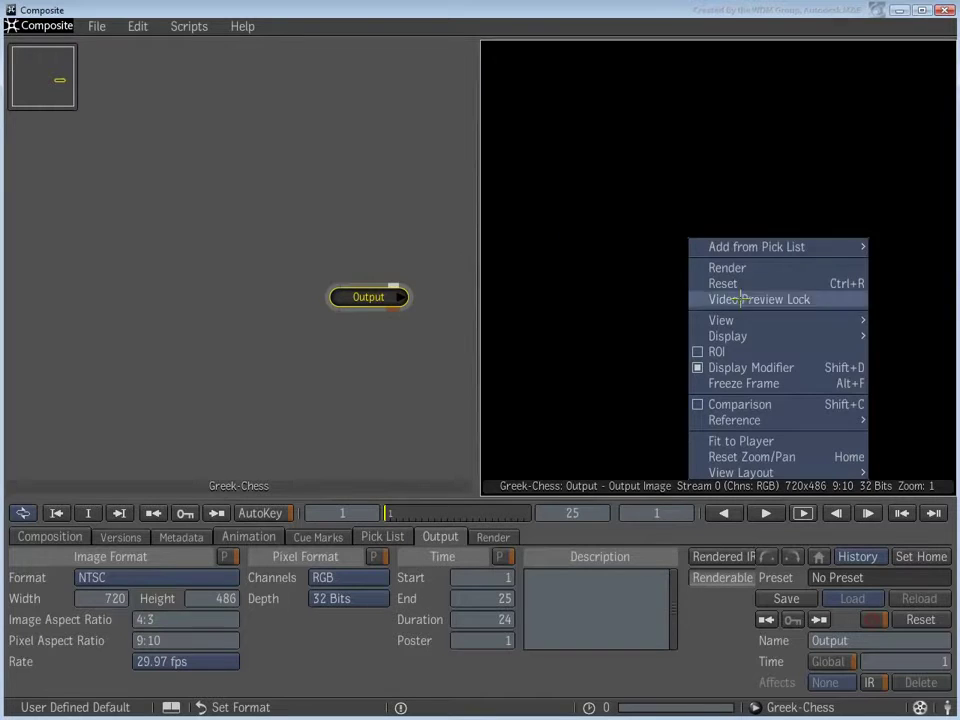
pyautogui.moveTo(740, 320)
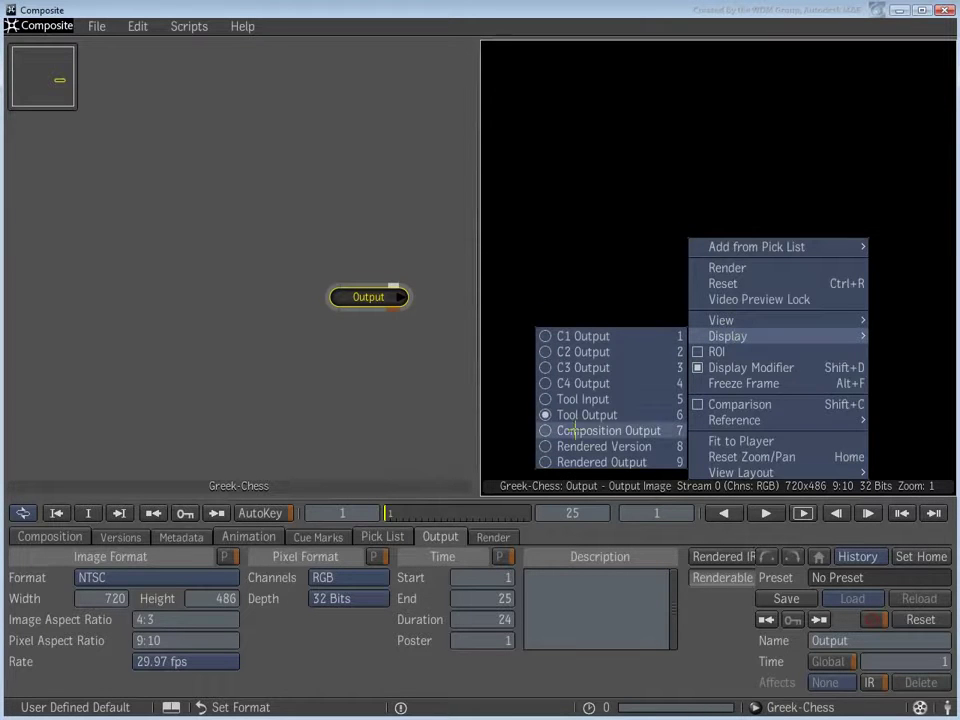
pyautogui.click(578, 414)
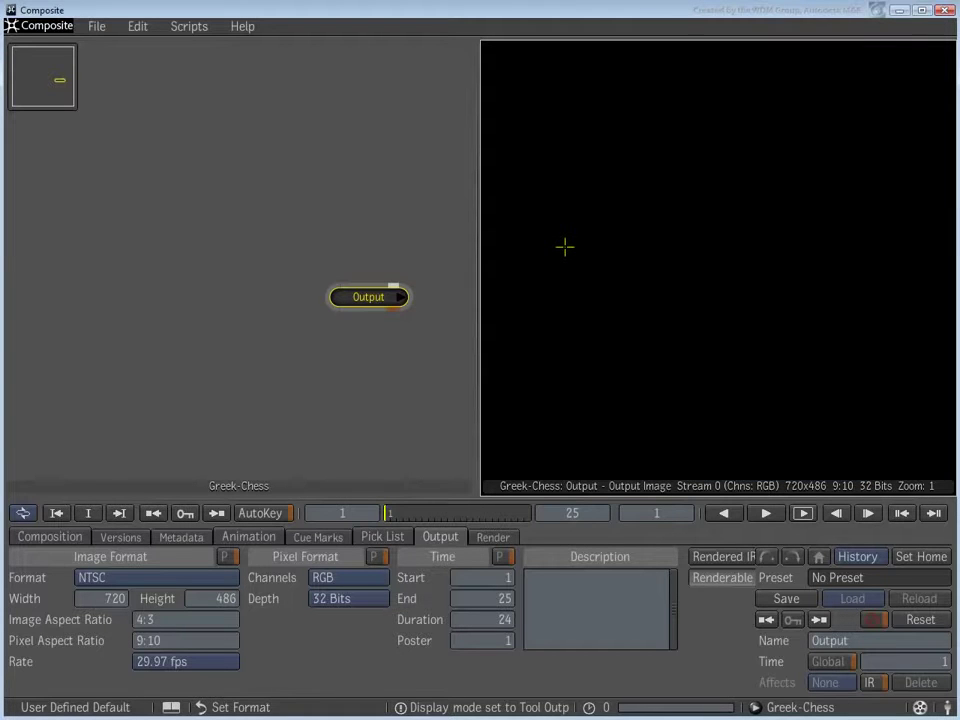
# Step: Import CHESS.EXR from E:/Files into the composition, keeping Collapsed Sequence enabled in the file browser's display options
pyautogui.click(96, 27)
pyautogui.click(119, 140)
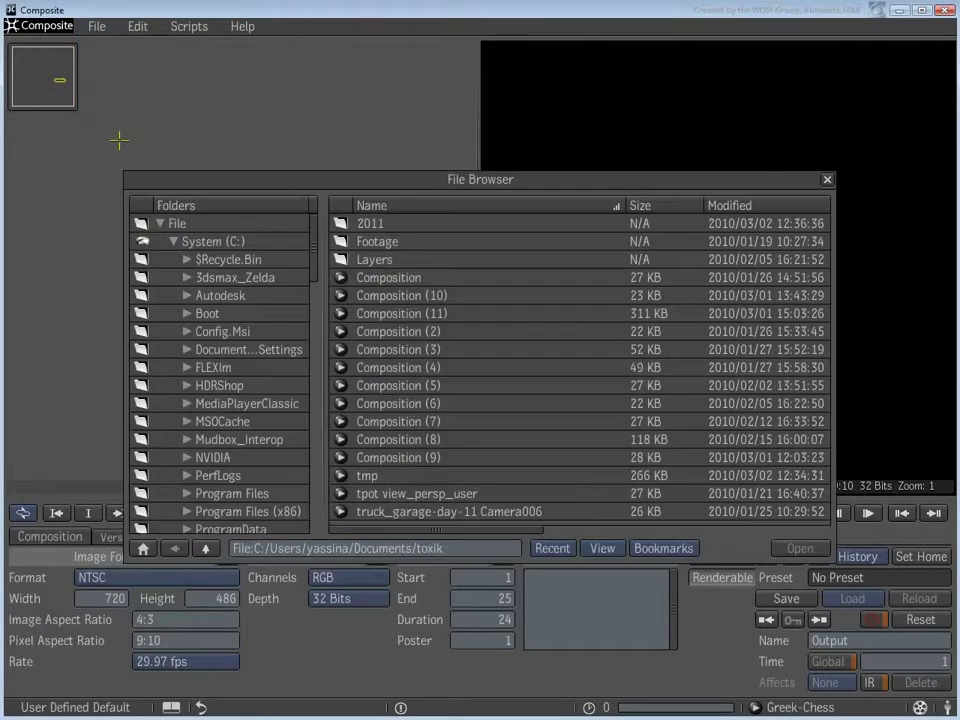
pyautogui.click(380, 241)
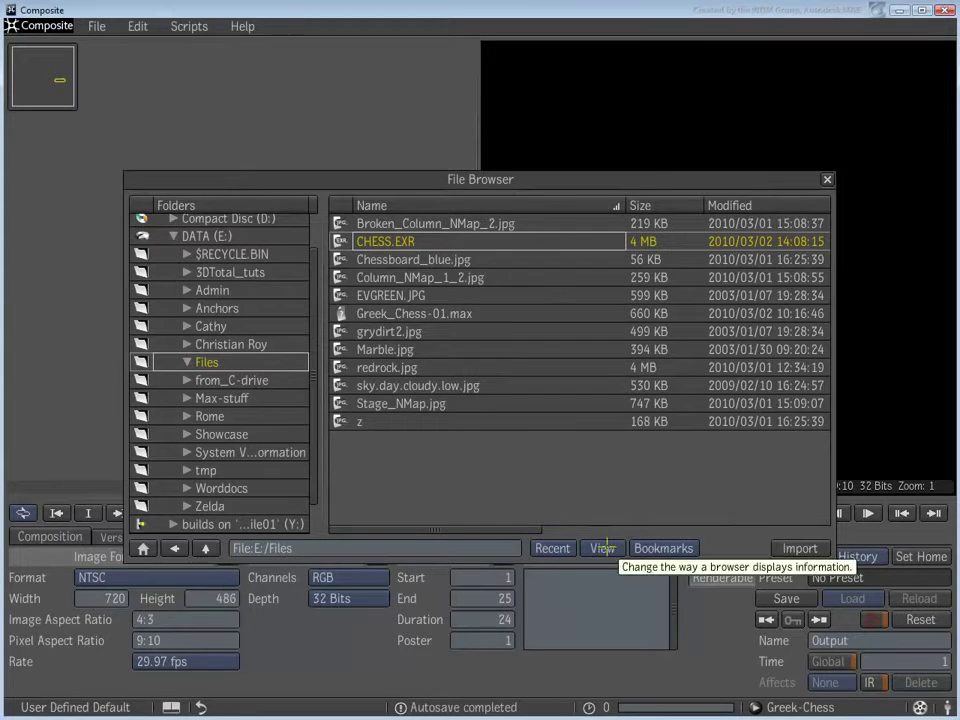
pyautogui.click(601, 548)
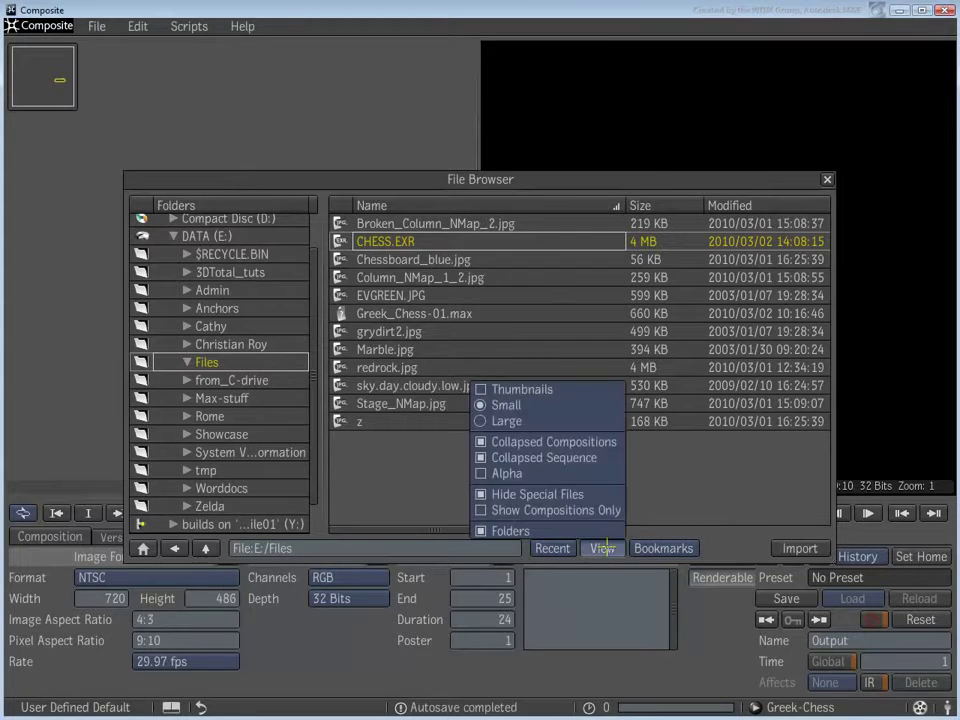
pyautogui.click(522, 458)
pyautogui.click(523, 460)
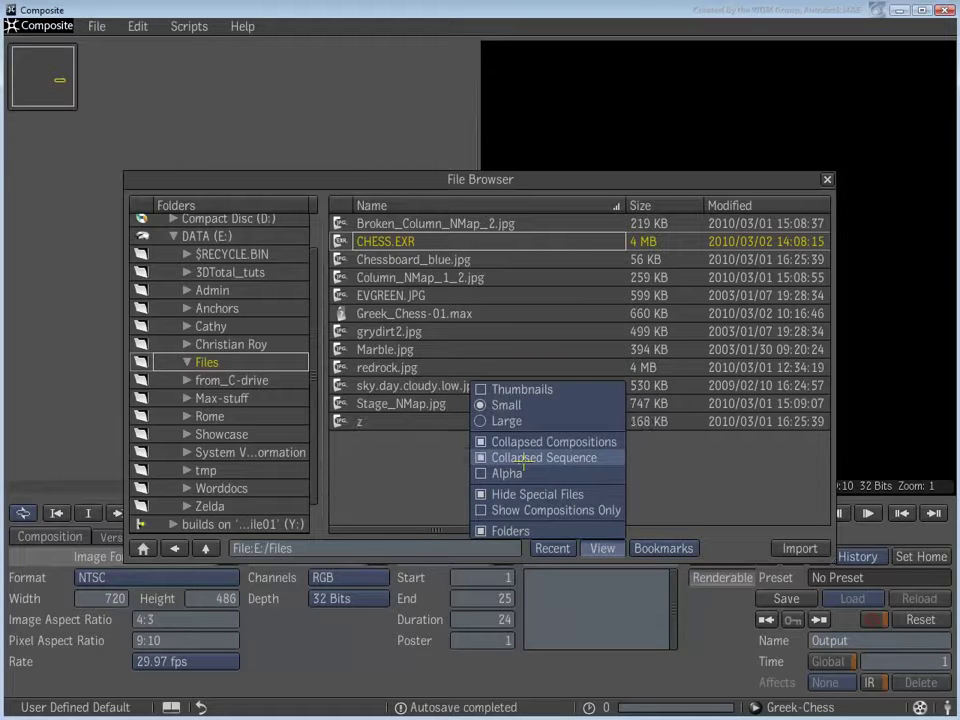
pyautogui.click(402, 447)
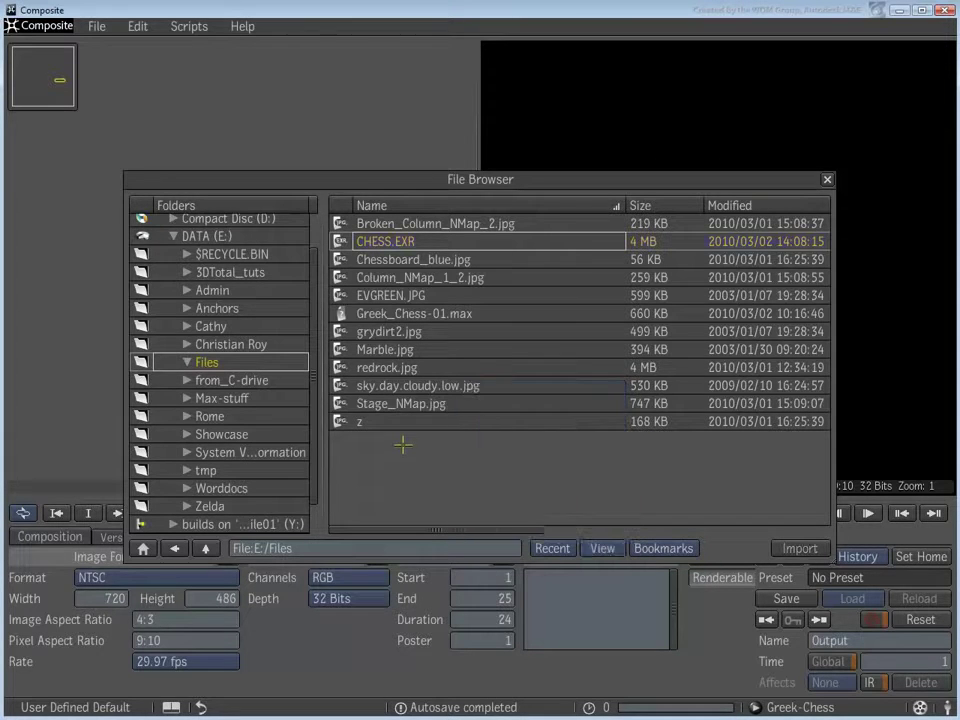
pyautogui.click(800, 548)
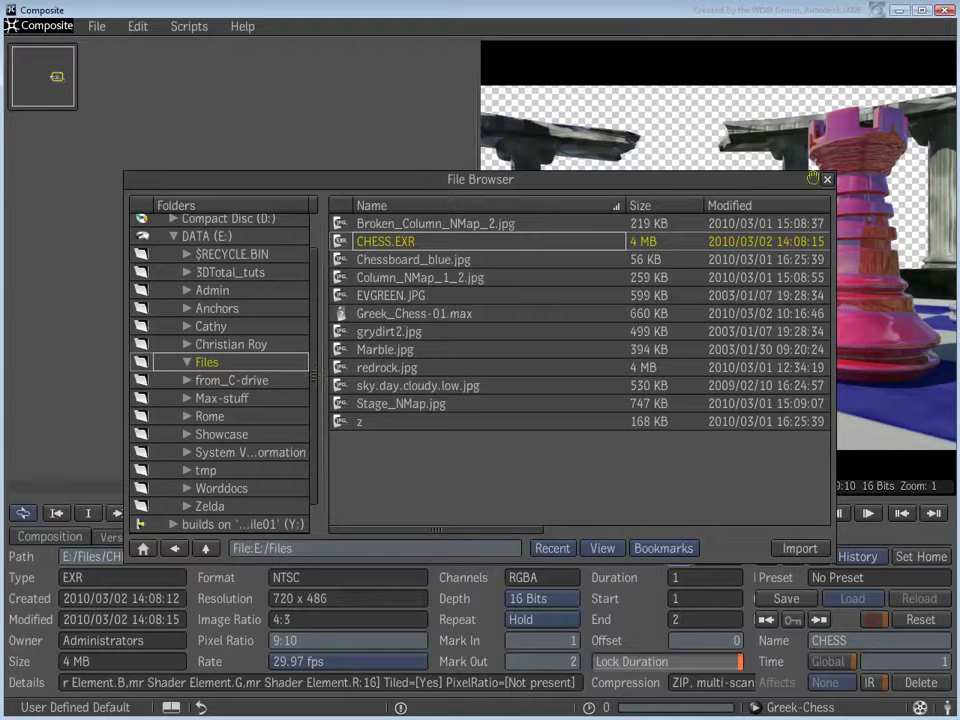
pyautogui.click(826, 179)
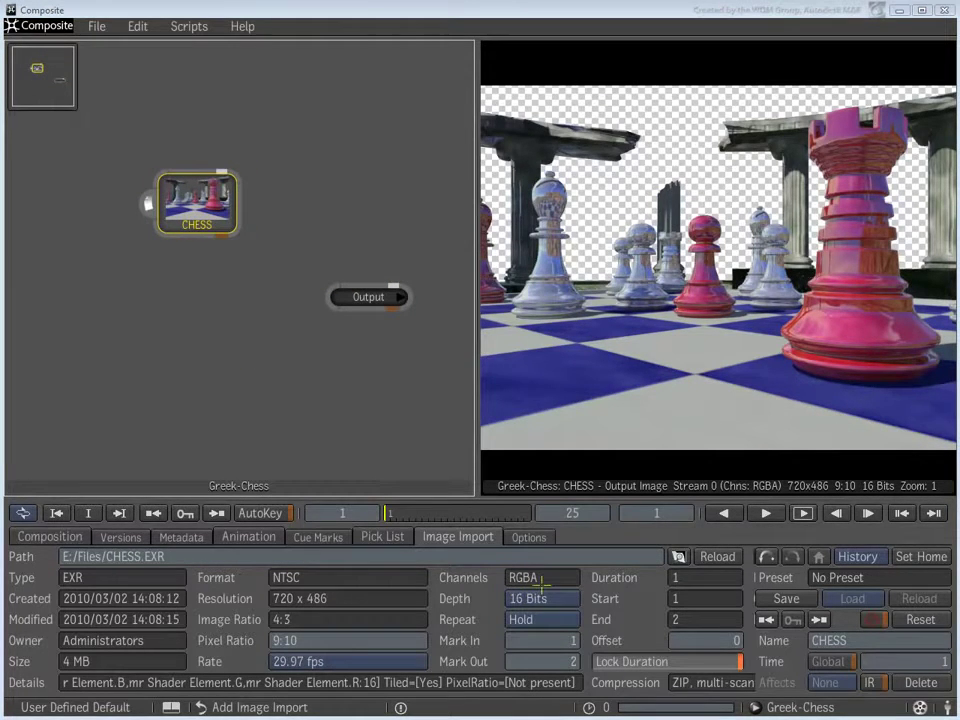
# Step: Preview the CHESS image with its output channels set to RGB and restore them to RGBA
pyautogui.click(534, 539)
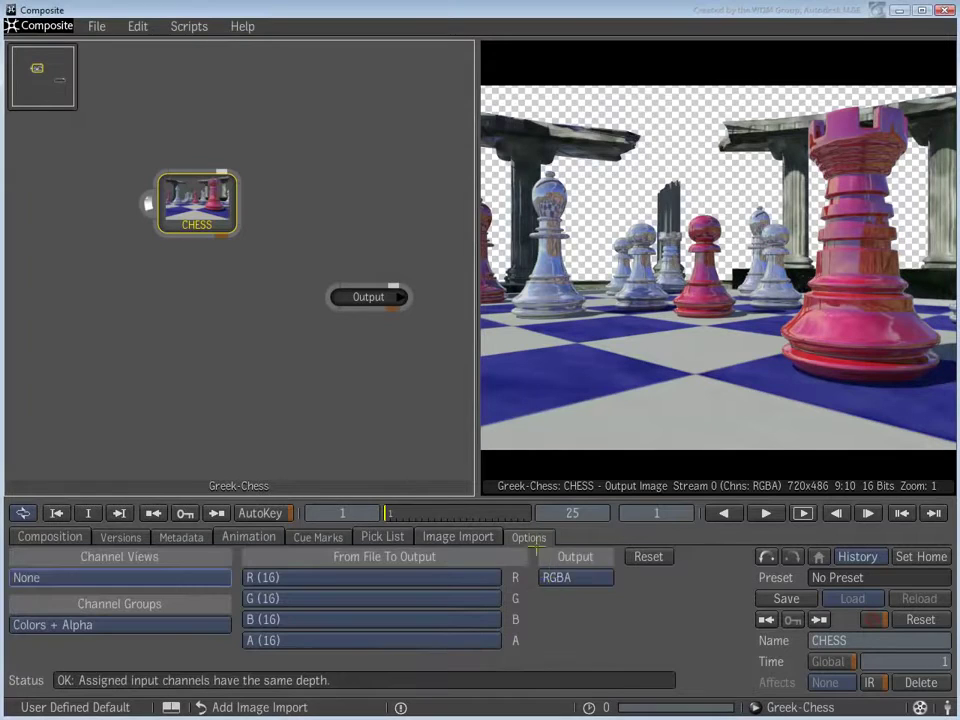
pyautogui.click(580, 579)
pyautogui.click(566, 522)
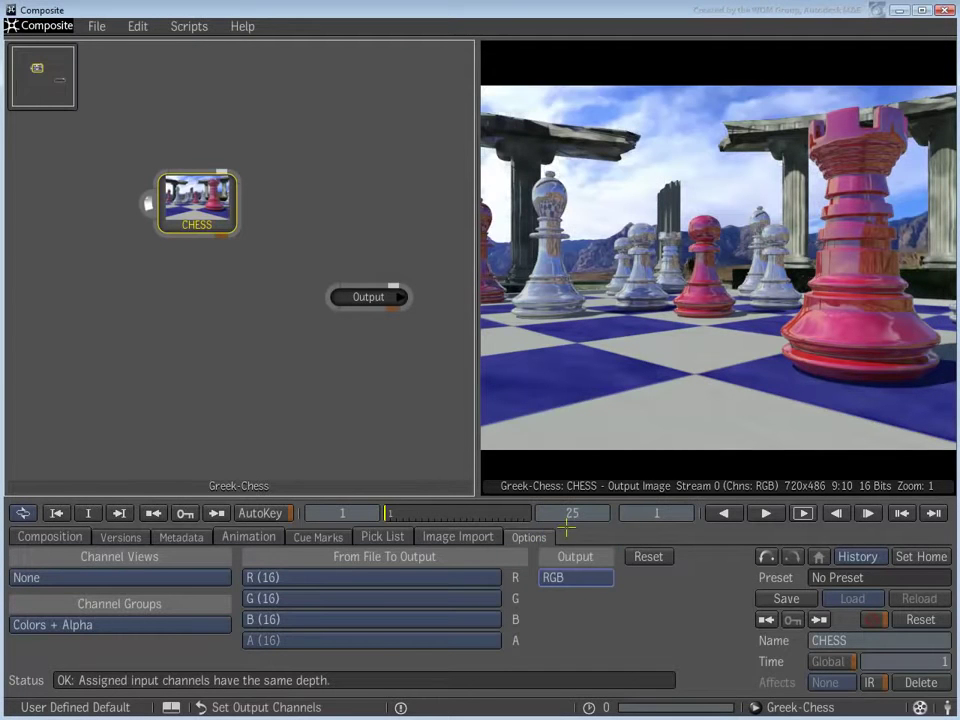
pyautogui.click(556, 579)
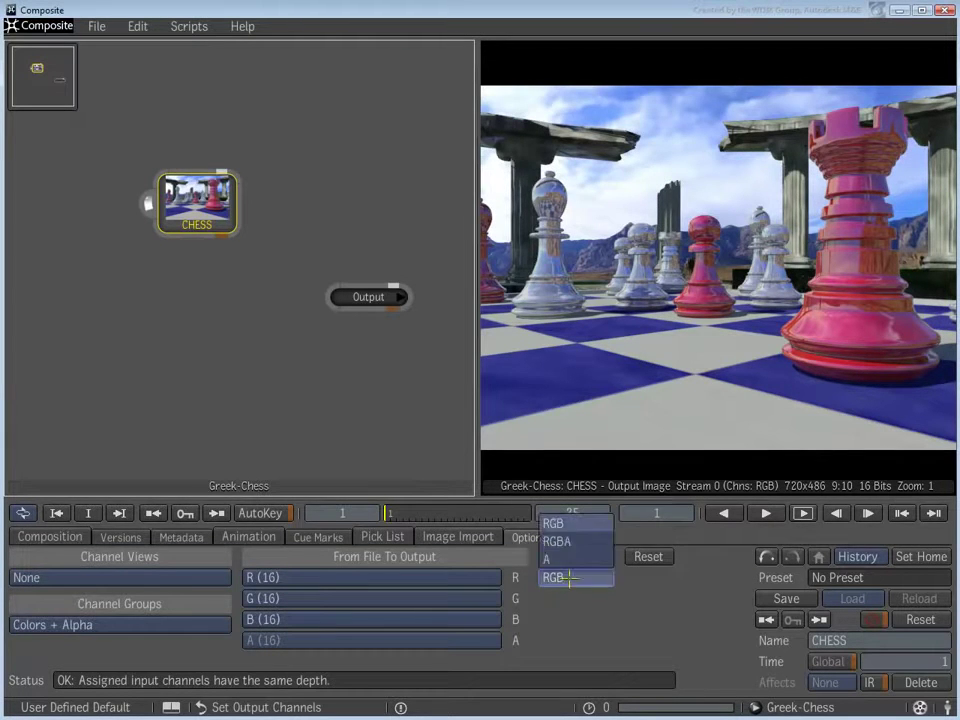
pyautogui.click(560, 543)
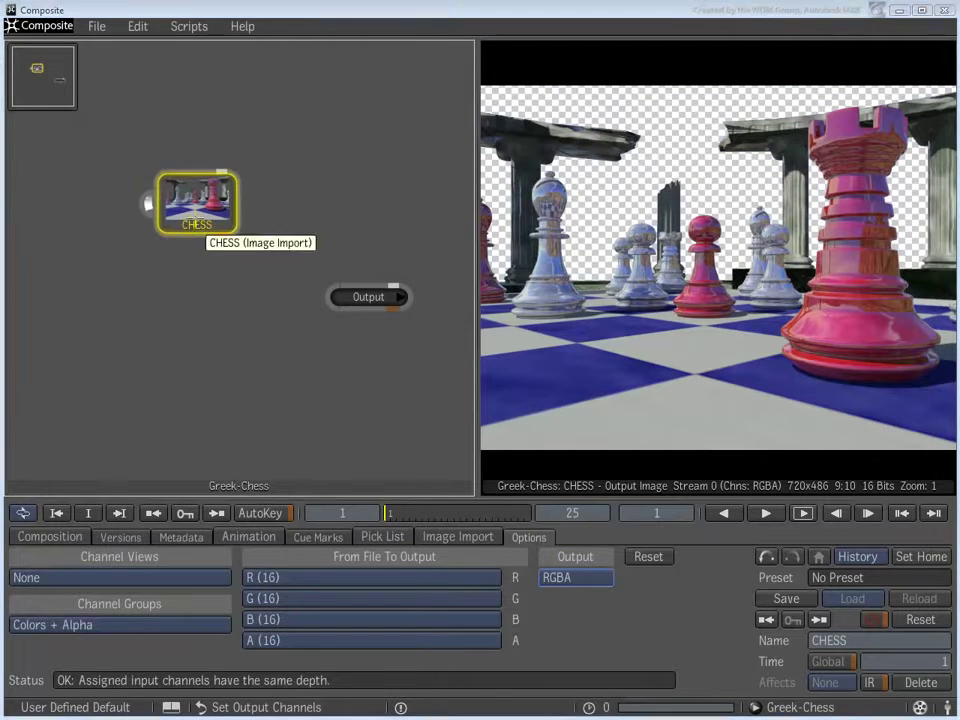
# Step: Move the CHESS node higher in the schematic, duplicate it, and place the copy in the lower-left area
pyautogui.moveTo(195, 205); pyautogui.dragTo(223, 132)
pyautogui.hotkey('ctrl', 'c')
pyautogui.hotkey('ctrl', 'v')
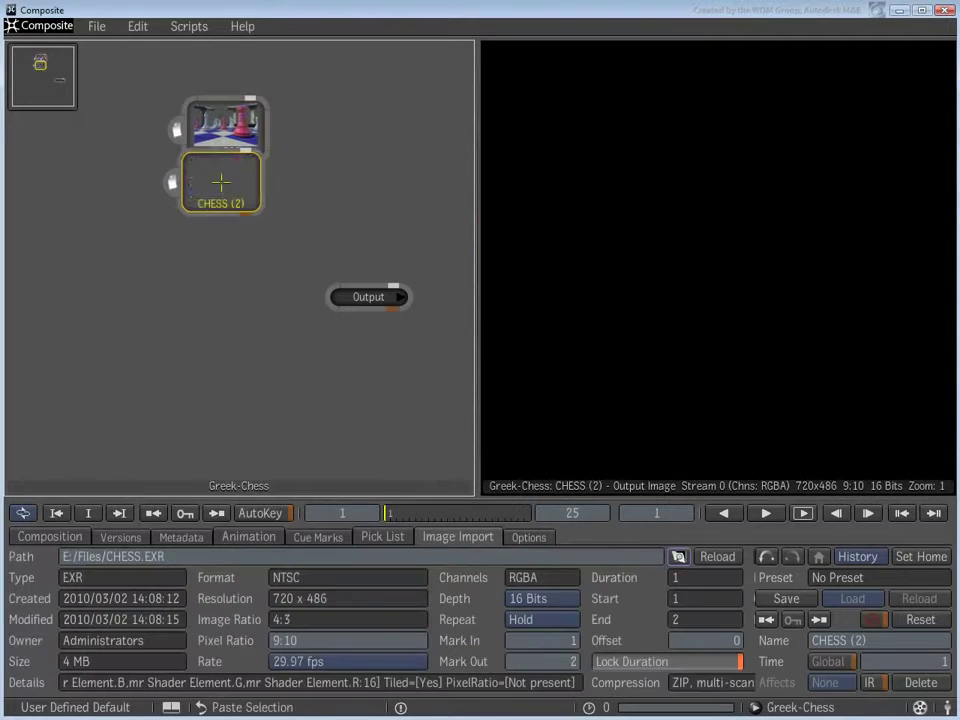
pyautogui.moveTo(221, 181); pyautogui.dragTo(106, 359)
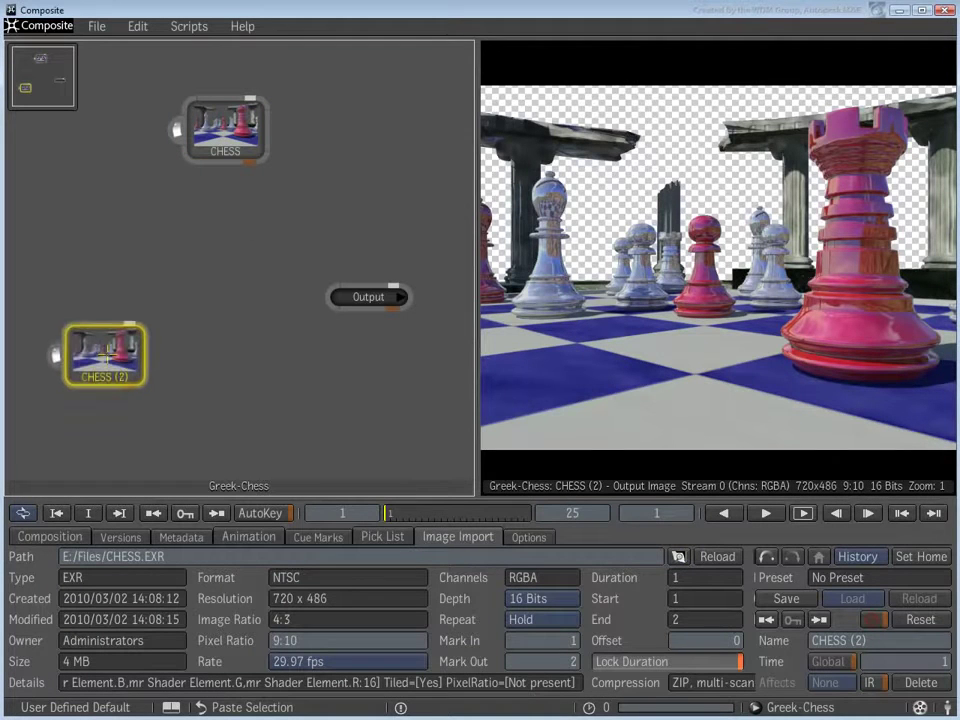
# Step: Cycle the copied CHESS image through the Diffuse, Lighting, Matte-Rook and Reflection channel views
pyautogui.click(529, 538)
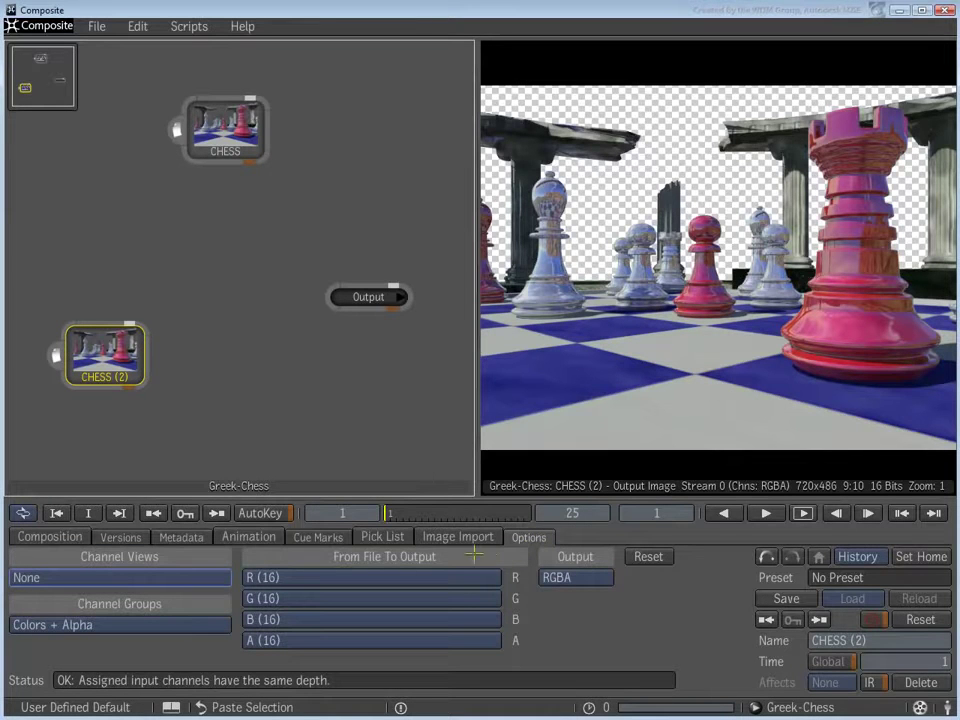
pyautogui.click(100, 578)
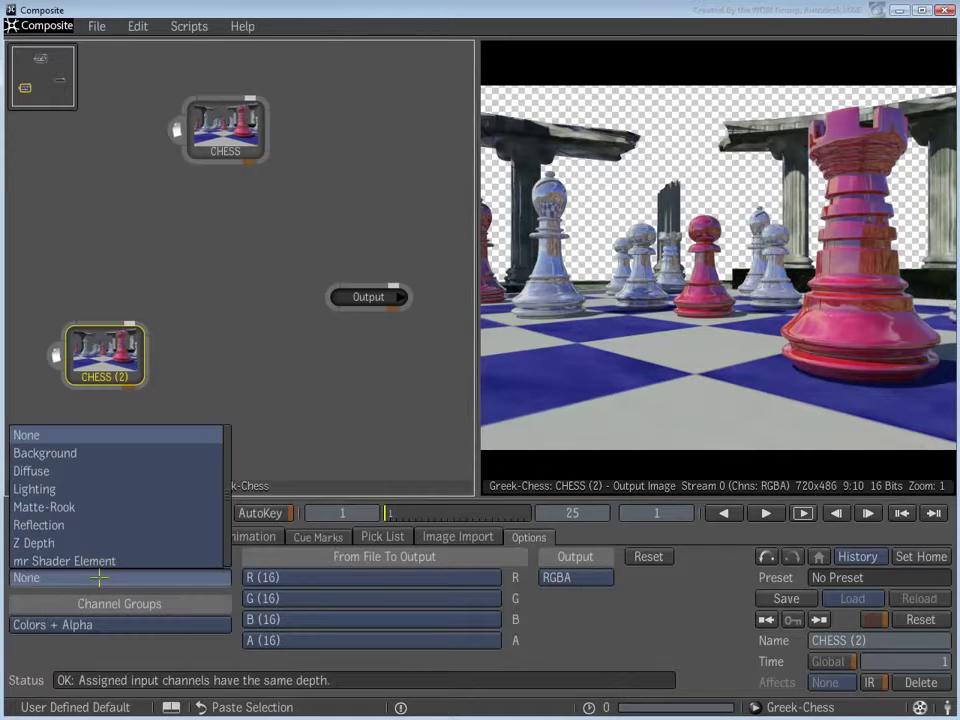
pyautogui.click(45, 471)
pyautogui.click(63, 578)
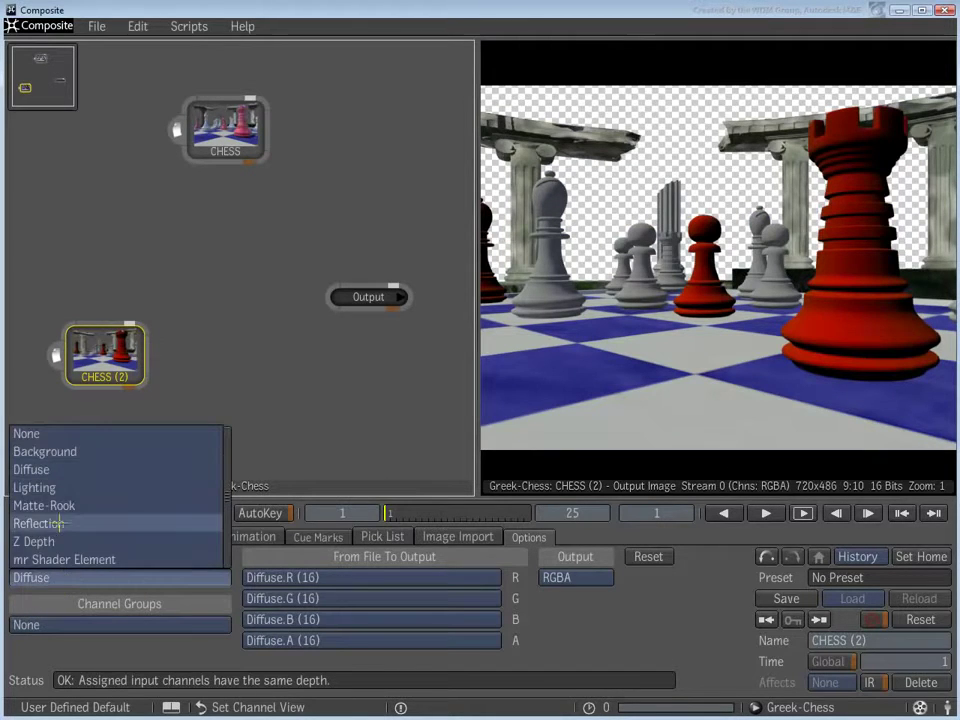
pyautogui.click(57, 487)
pyautogui.click(79, 578)
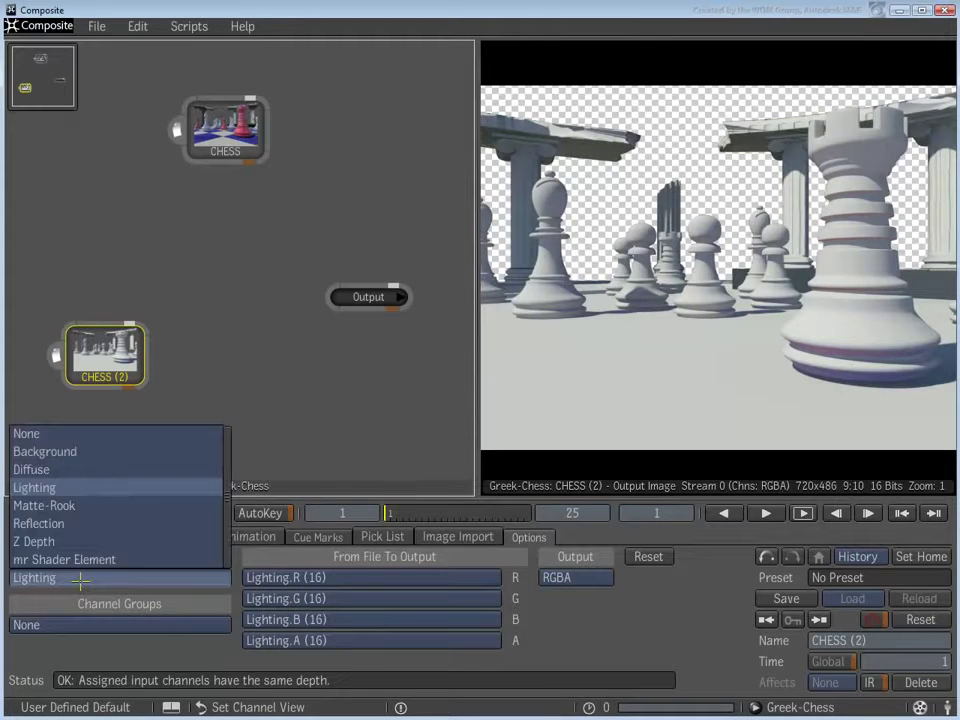
pyautogui.click(60, 506)
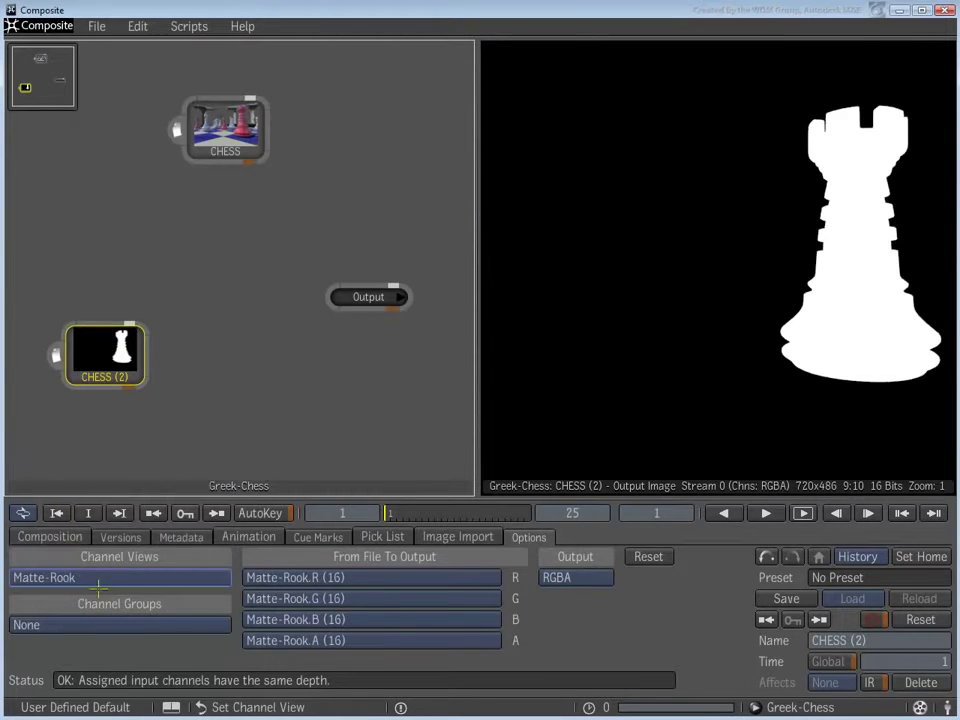
pyautogui.click(90, 579)
pyautogui.click(64, 523)
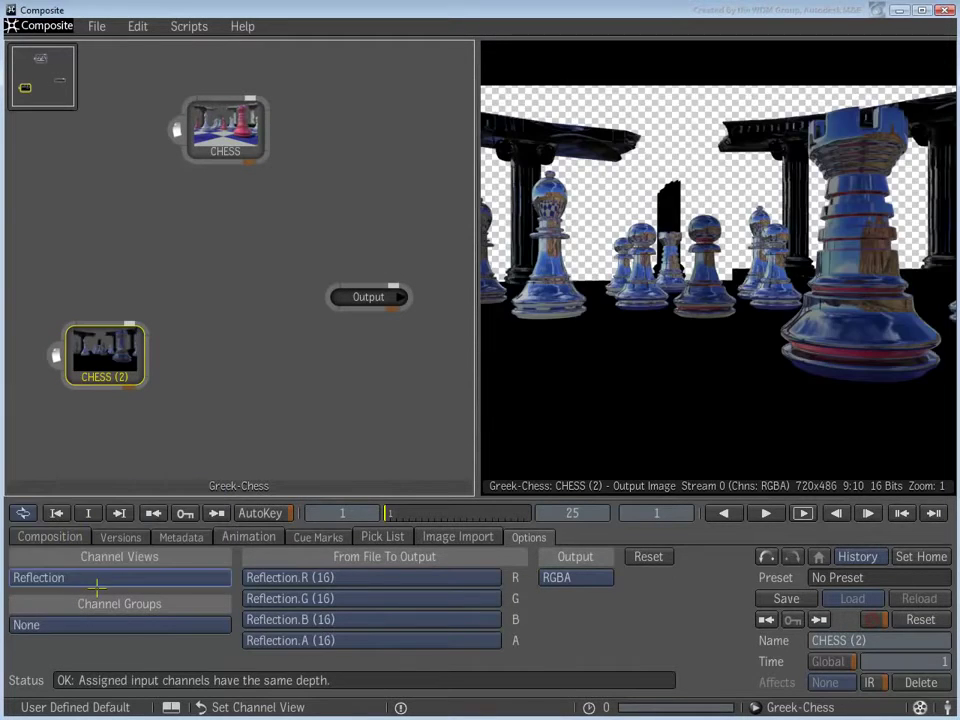
# Step: Set the lower CHESS copy's channel view to Diffuse and duplicate it to make a Lighting copy above it
pyautogui.click(95, 578)
pyautogui.click(49, 467)
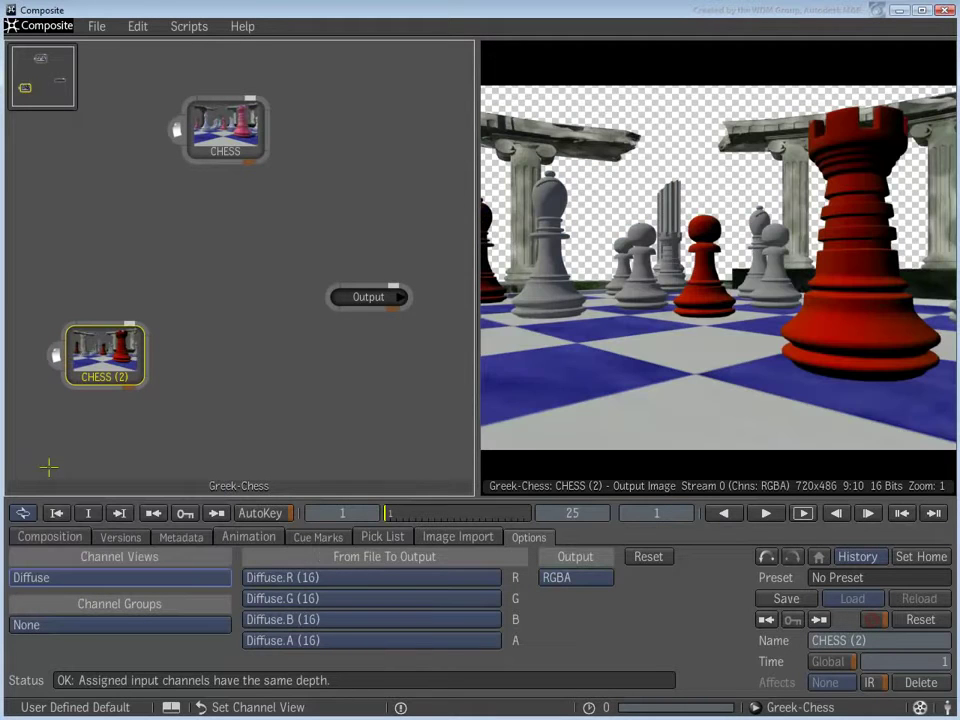
pyautogui.hotkey('ctrl', 'd')
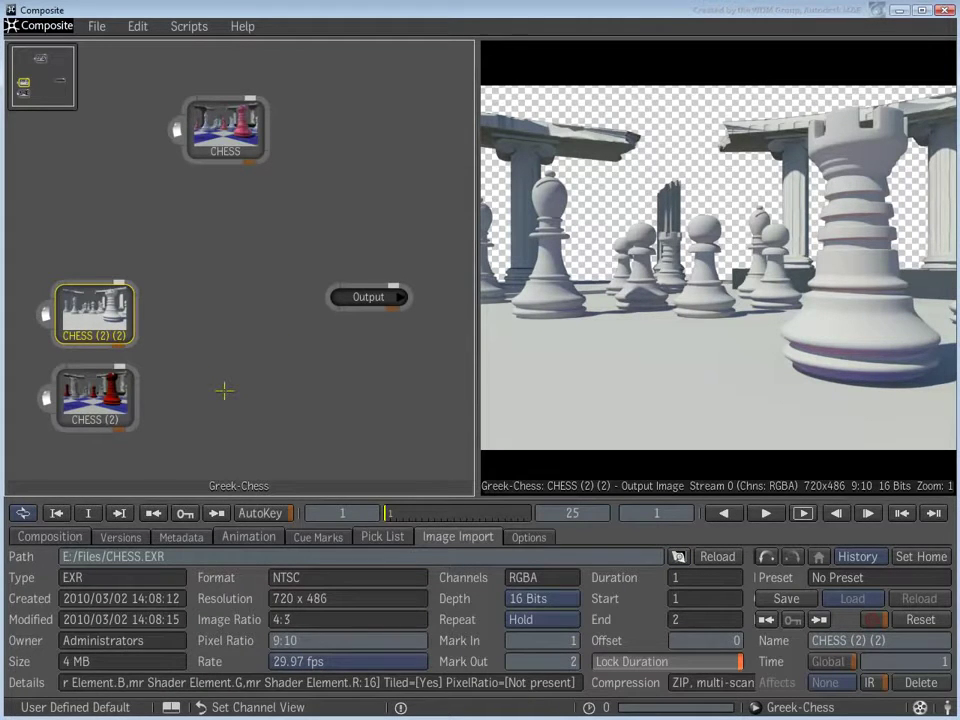
# Step: Add a Blend & Comp node, connecting the Lighting copy as its front input and the Diffuse copy as its back input
pyautogui.press('space')
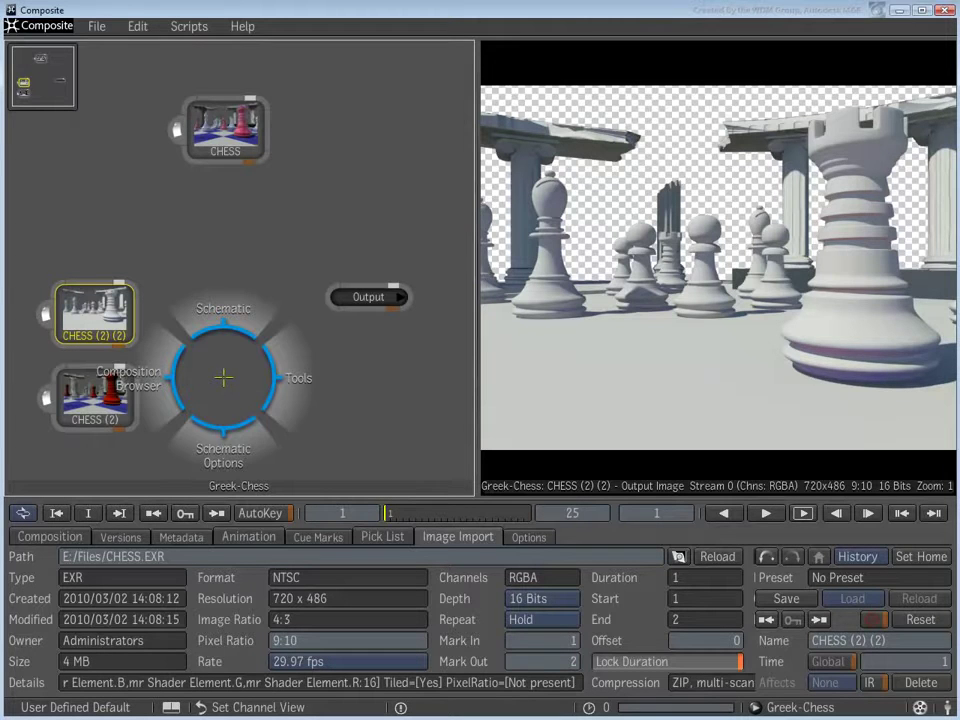
pyautogui.moveTo(299, 378)
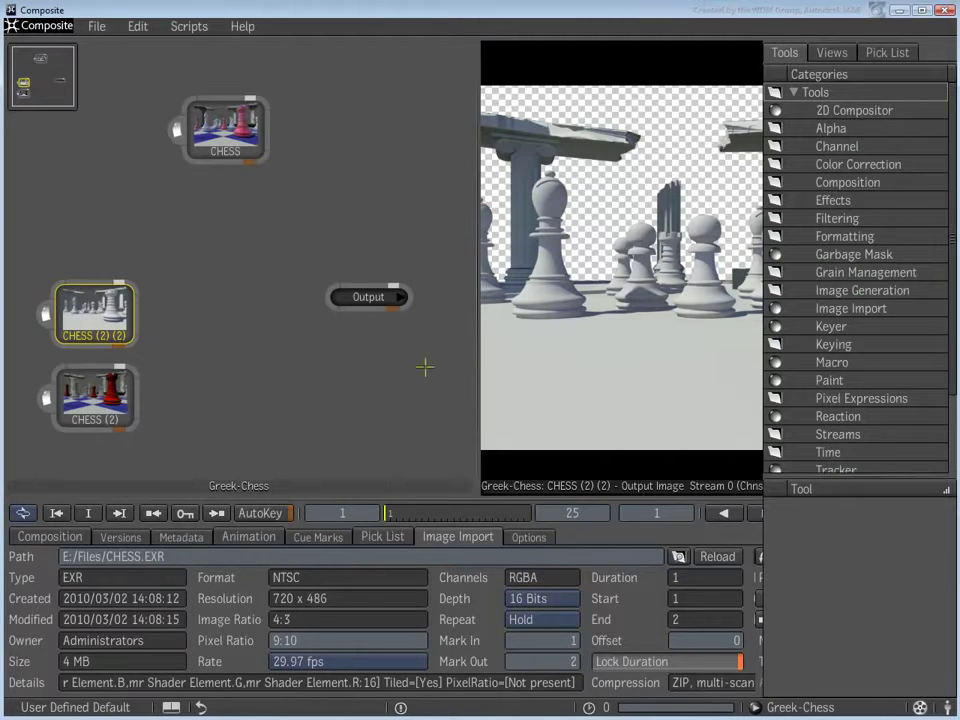
pyautogui.click(845, 182)
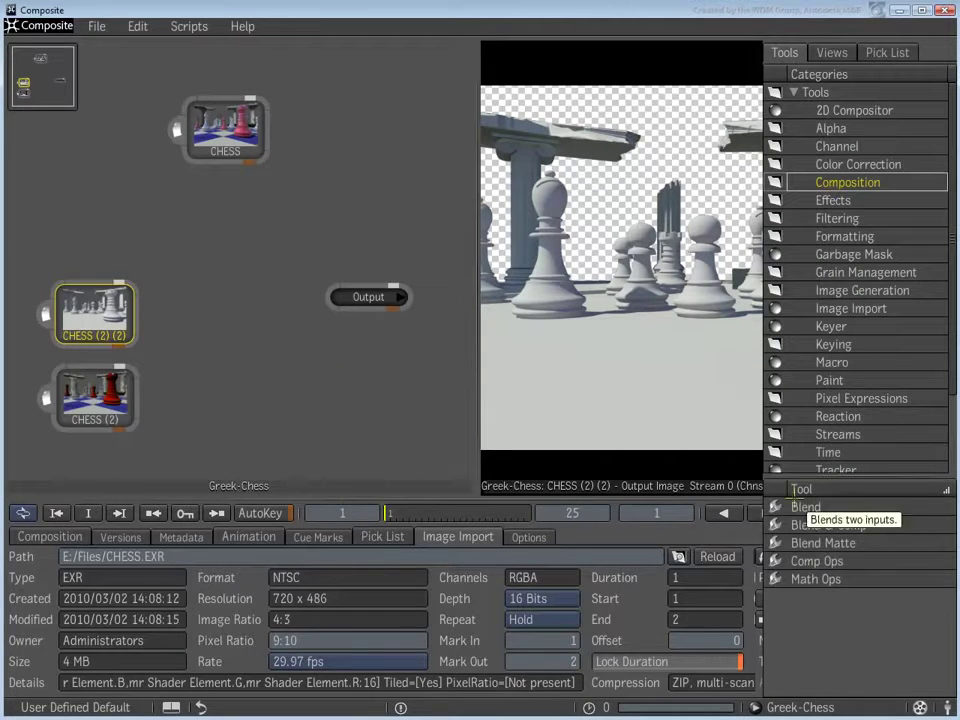
pyautogui.moveTo(800, 525); pyautogui.dragTo(230, 351)
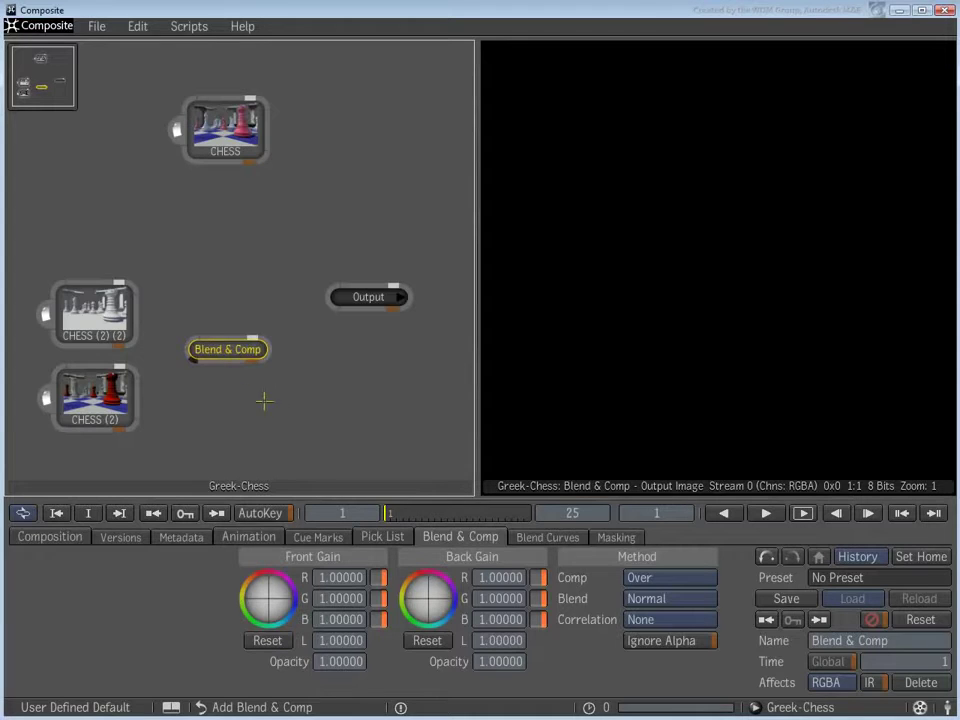
pyautogui.moveTo(139, 311); pyautogui.dragTo(194, 333)
pyautogui.moveTo(137, 395); pyautogui.dragTo(185, 345)
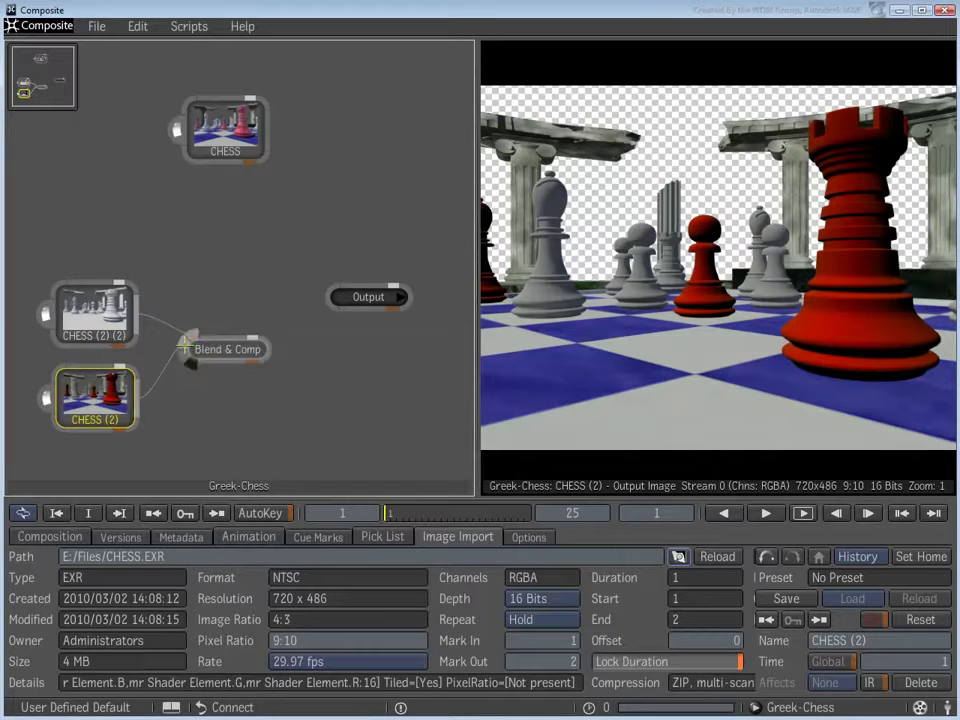
# Step: Set the blend mode of the Blend & Comp node to Overlay
pyautogui.click(228, 350)
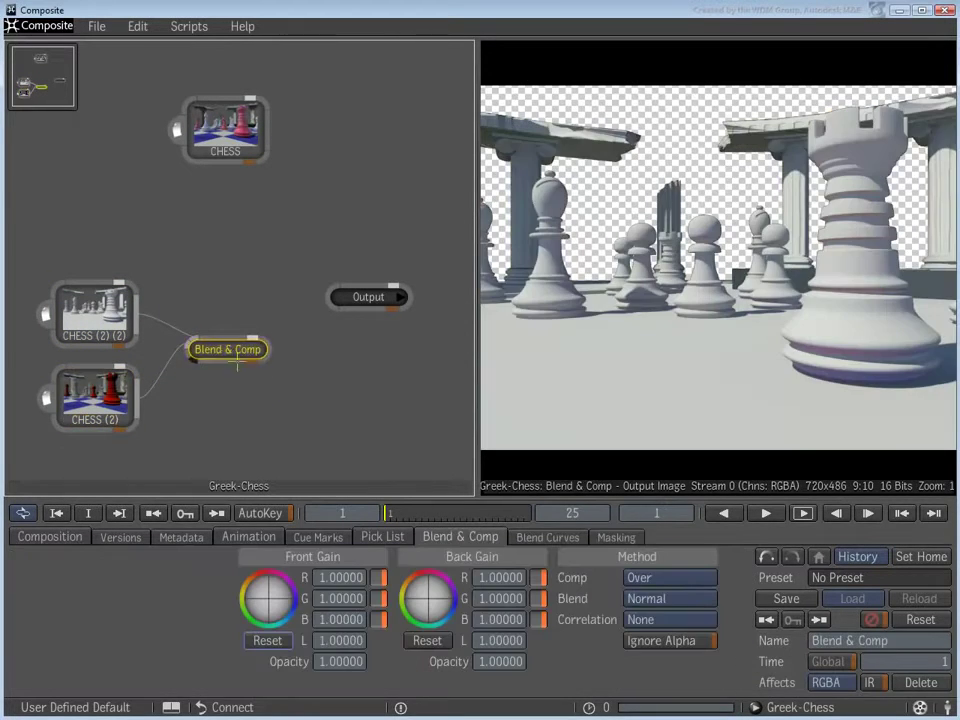
pyautogui.click(668, 599)
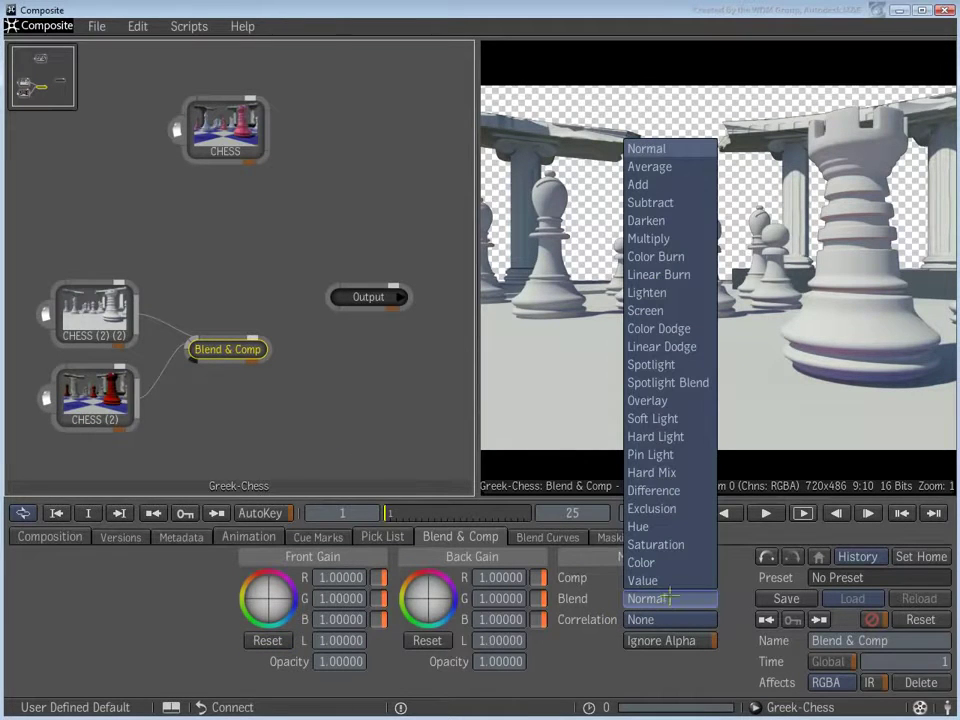
pyautogui.click(669, 401)
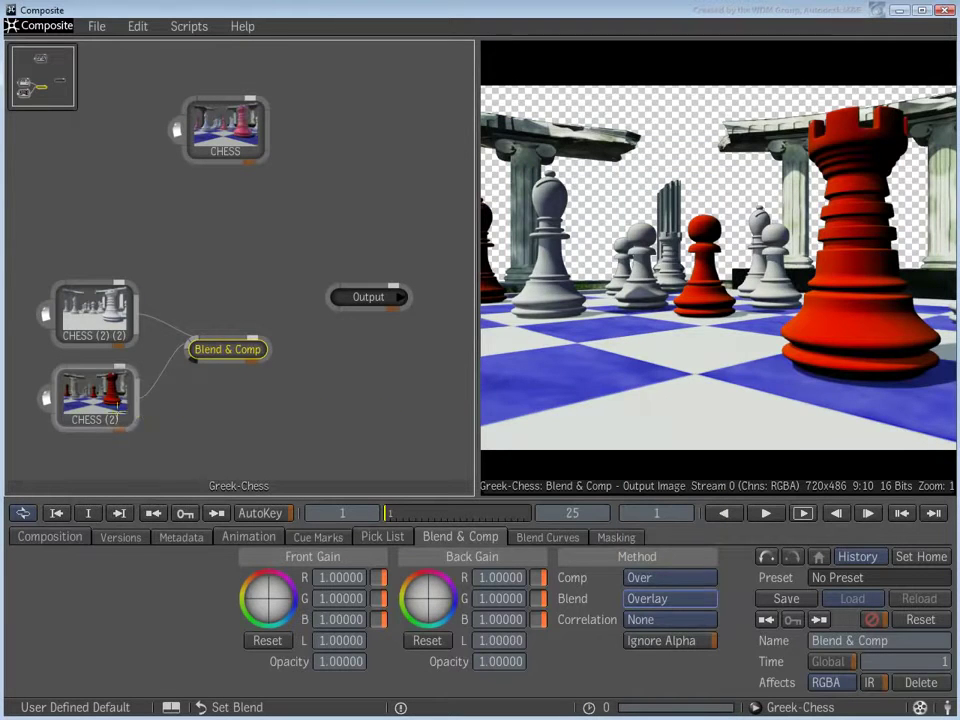
# Step: Compare the Diffuse copy's image with the result of the Blend & Comp node
pyautogui.click(143, 389)
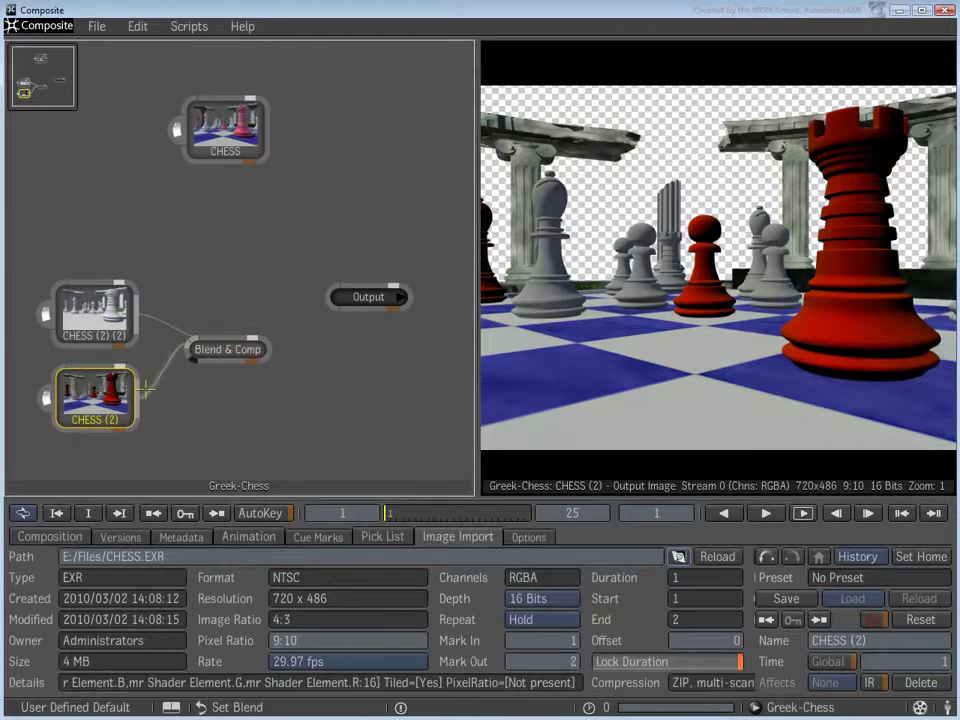
pyautogui.click(226, 358)
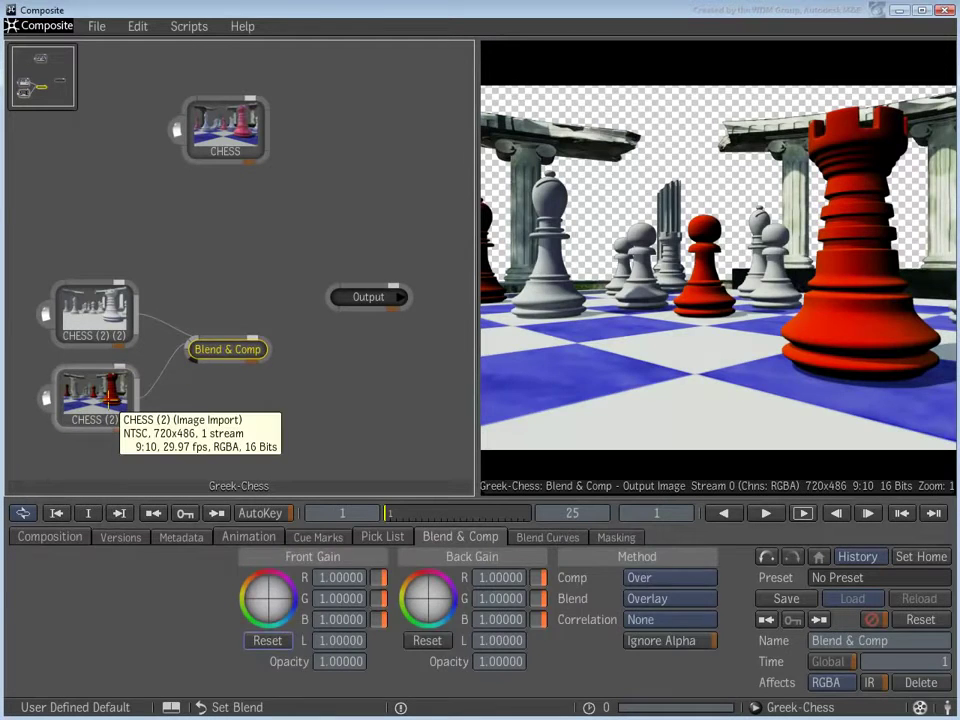
pyautogui.click(95, 395)
pyautogui.click(197, 356)
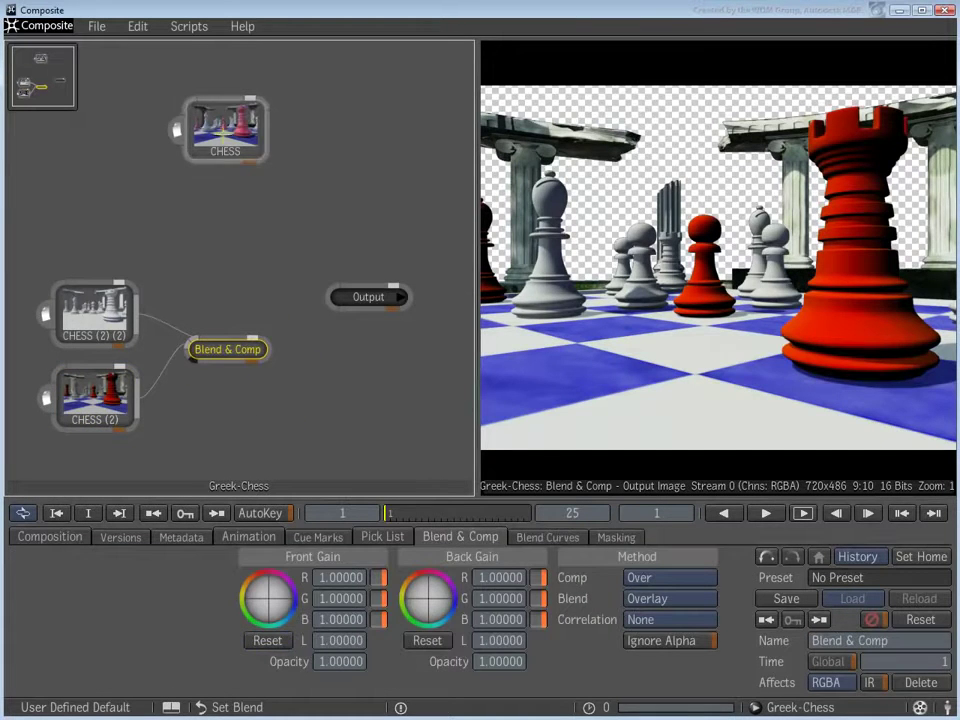
# Step: Duplicate the original CHESS node, place the copy above the Blend & Comp node, and set its channel view to Reflection
pyautogui.click(215, 130)
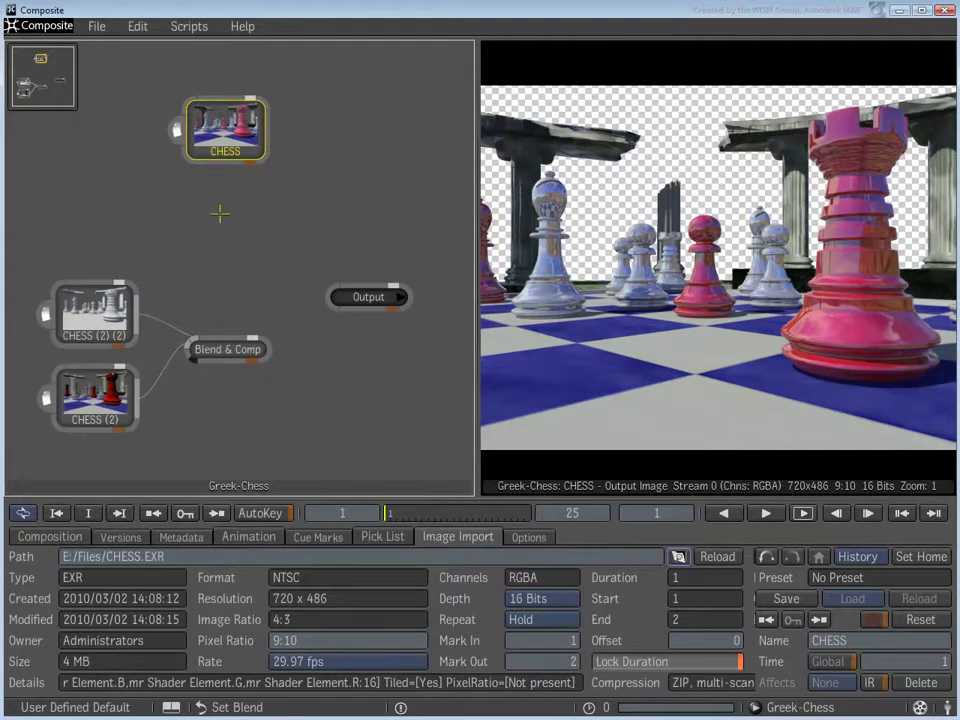
pyautogui.hotkey('ctrl', 'c')
pyautogui.hotkey('ctrl', 'v')
pyautogui.moveTo(220, 213); pyautogui.dragTo(222, 262)
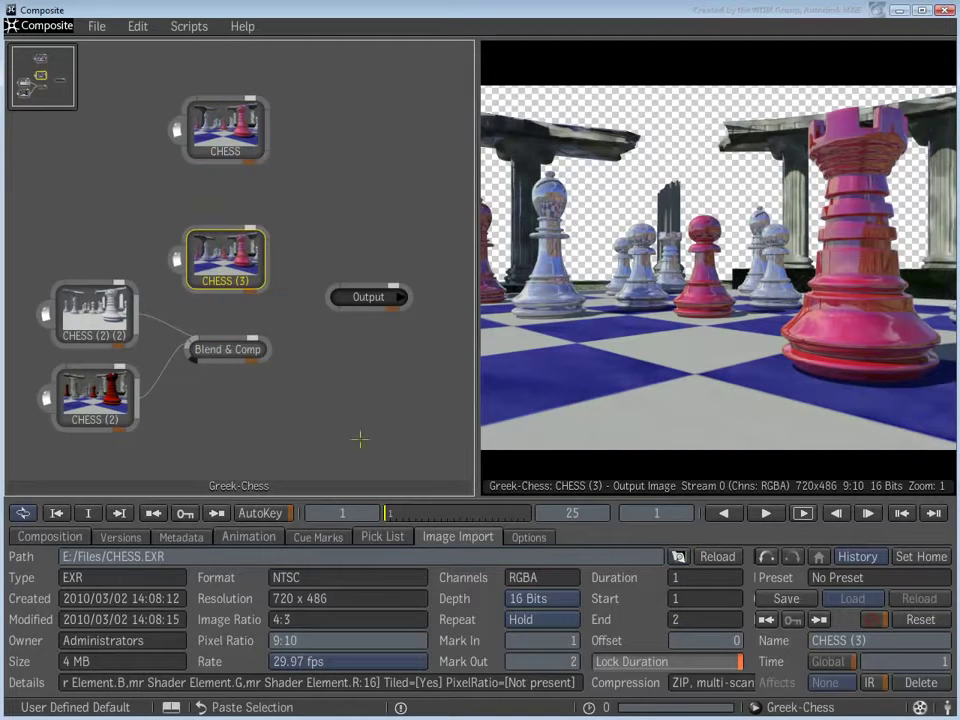
pyautogui.click(522, 533)
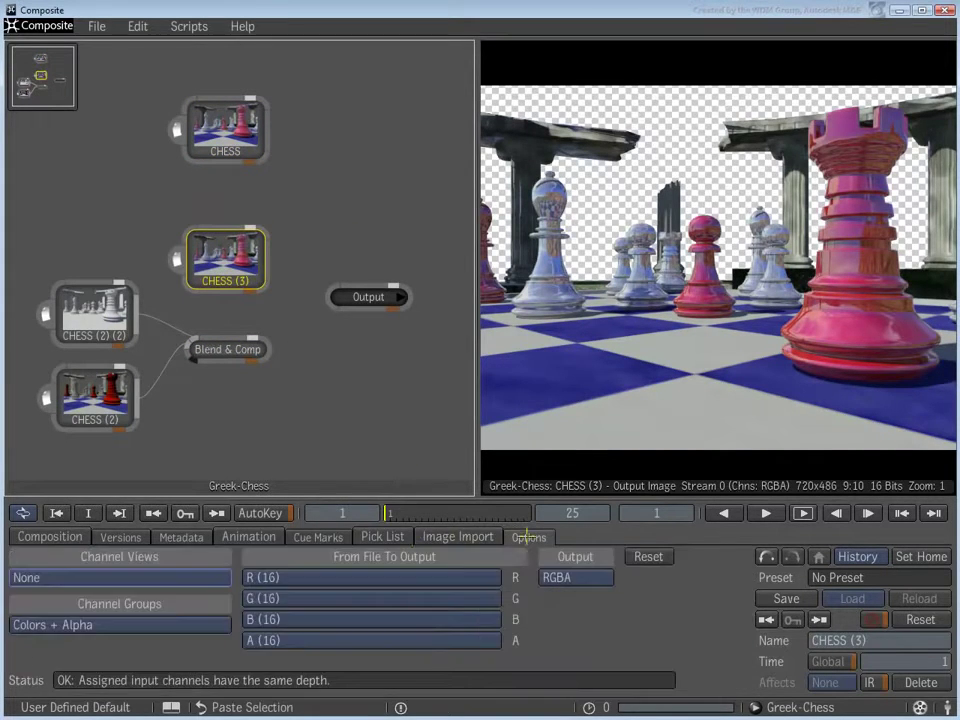
pyautogui.click(75, 577)
pyautogui.click(50, 521)
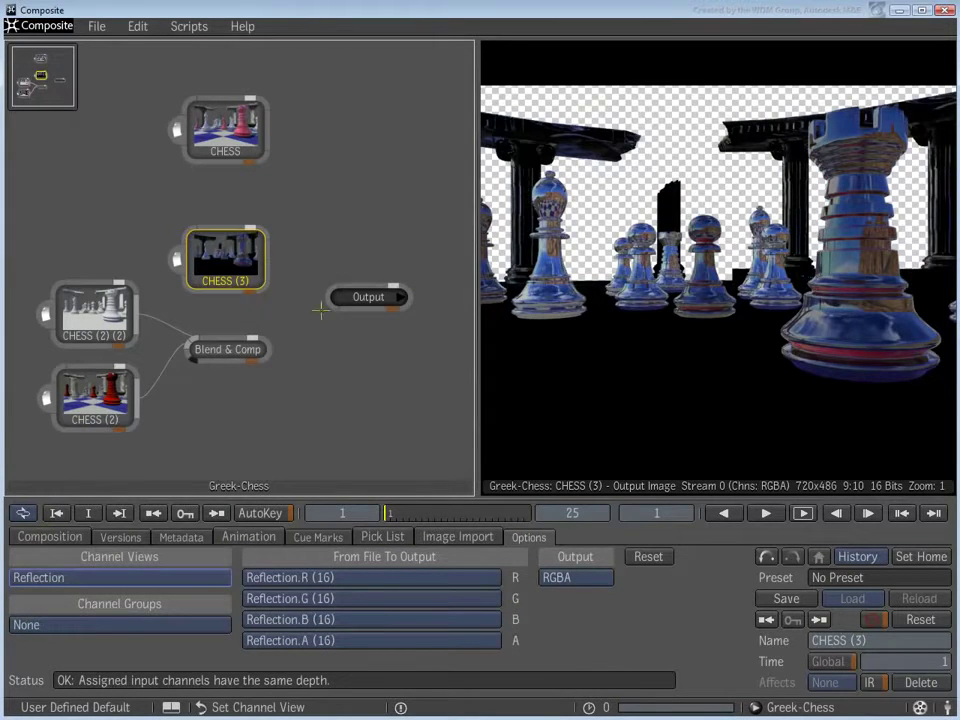
# Step: Add a second Blend & Comp node before Output, with the Reflection copy as front input and the first blend as back input
pyautogui.moveTo(366, 296); pyautogui.dragTo(439, 304)
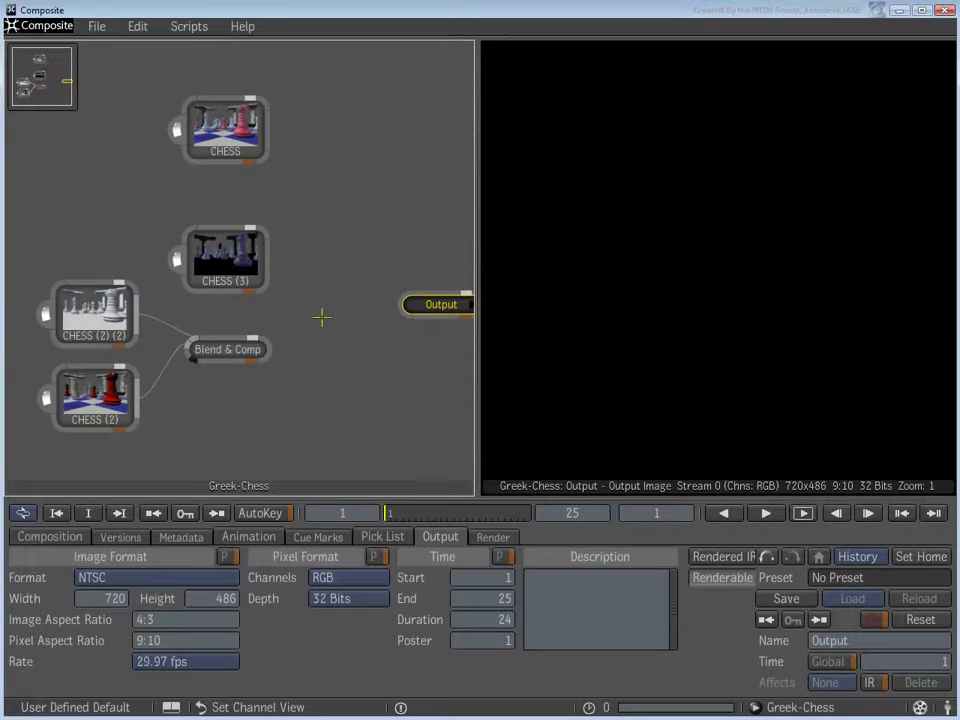
pyautogui.press('space')
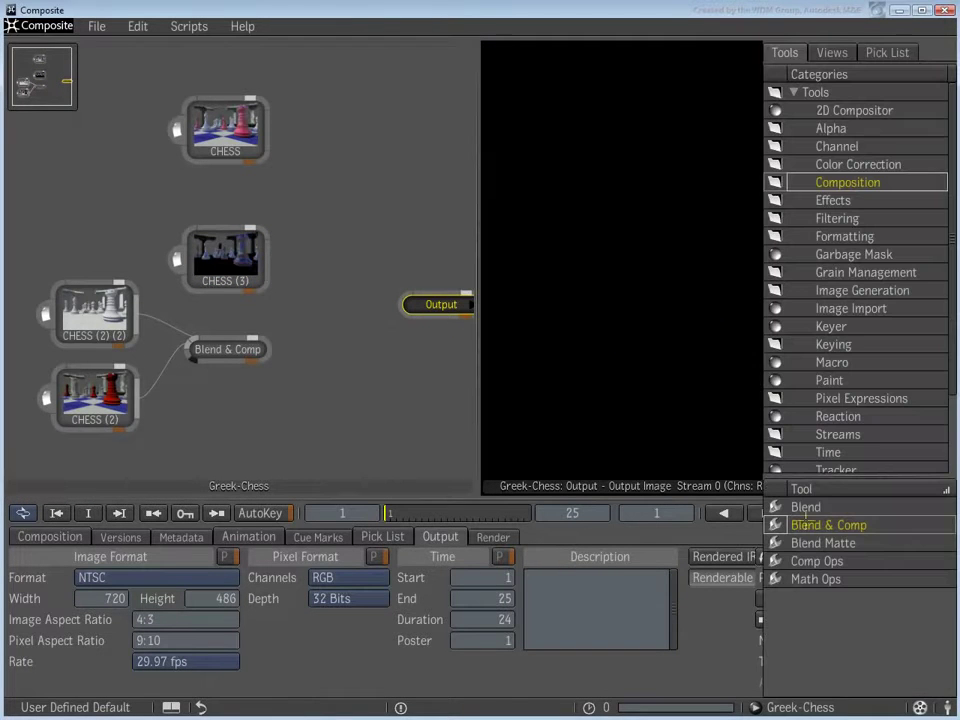
pyautogui.moveTo(780, 525); pyautogui.dragTo(330, 302)
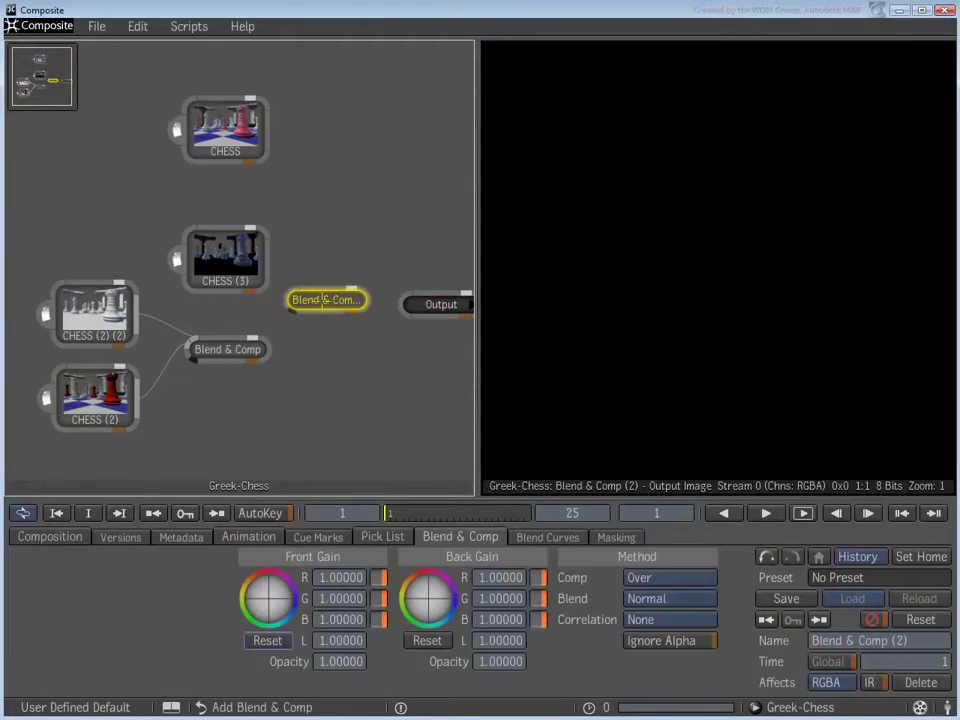
pyautogui.moveTo(270, 258); pyautogui.dragTo(306, 291)
pyautogui.click(257, 349)
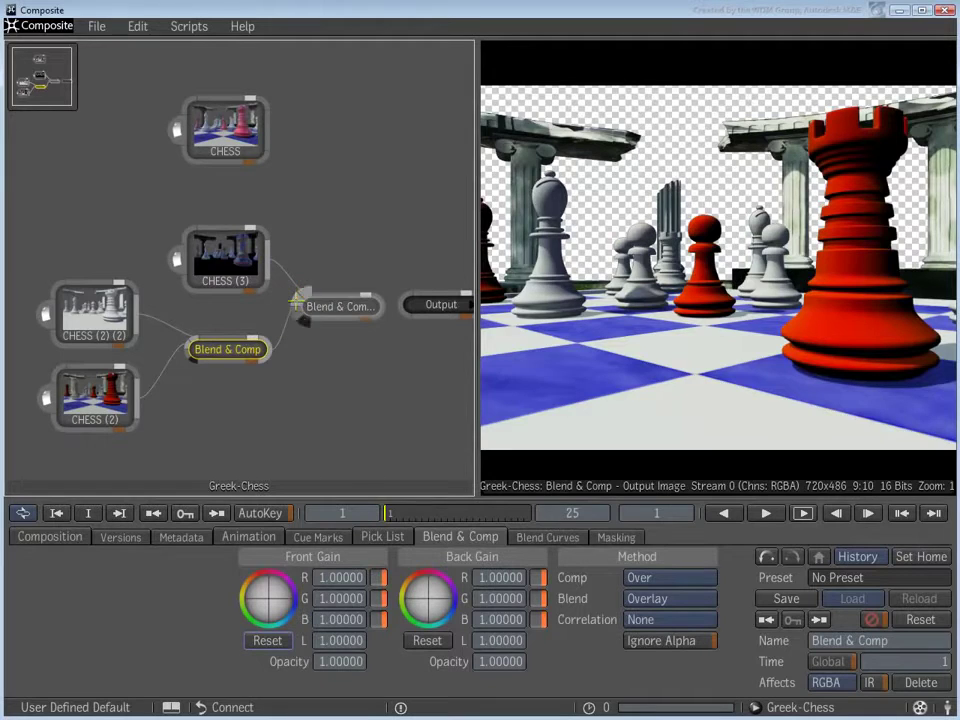
# Step: Set the second Blend & Comp node's blend mode to Screen and compare its result with the first blend
pyautogui.moveTo(343, 307); pyautogui.dragTo(336, 316)
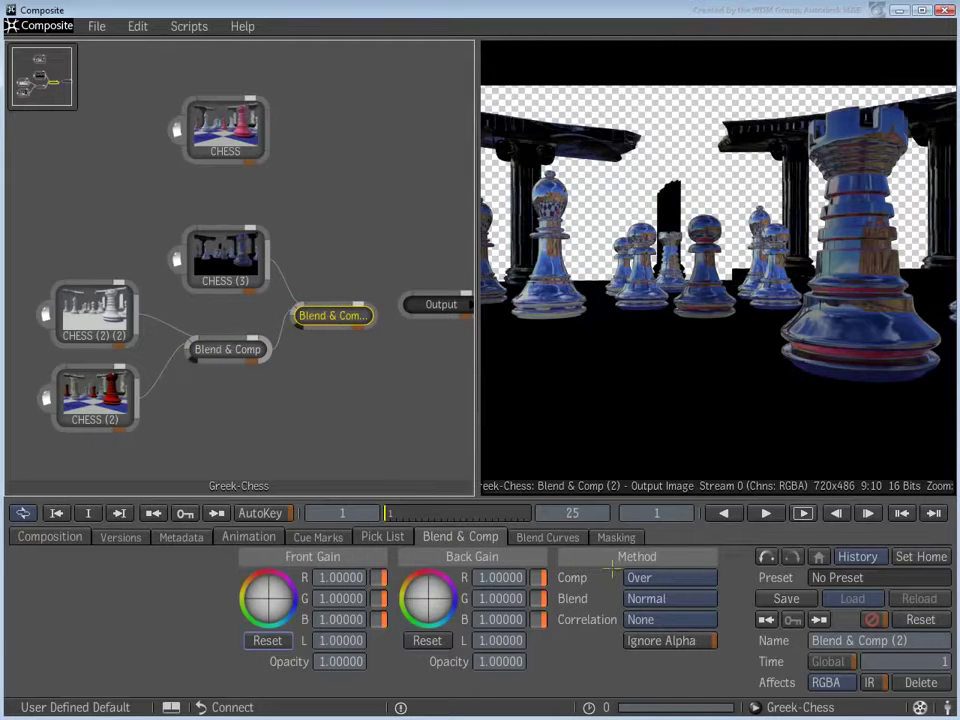
pyautogui.click(647, 598)
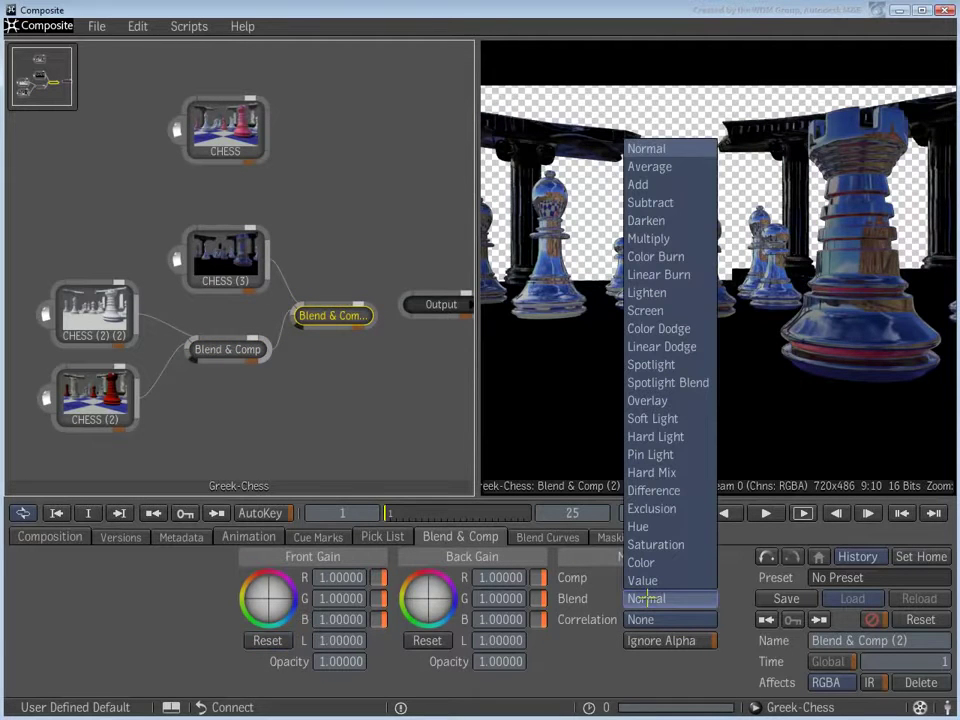
pyautogui.click(645, 311)
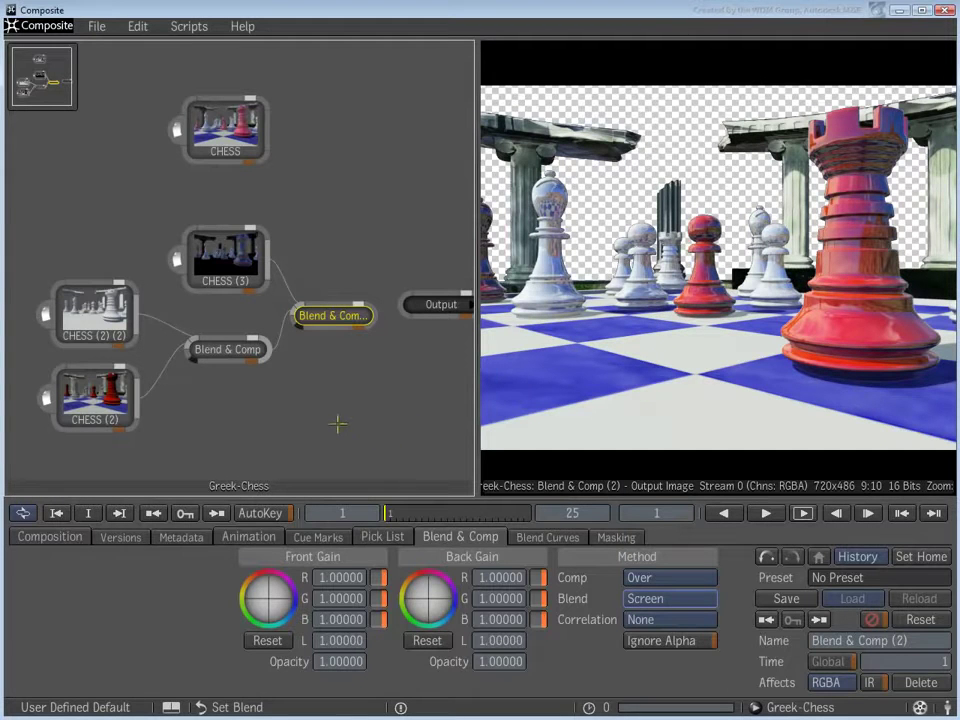
pyautogui.click(230, 349)
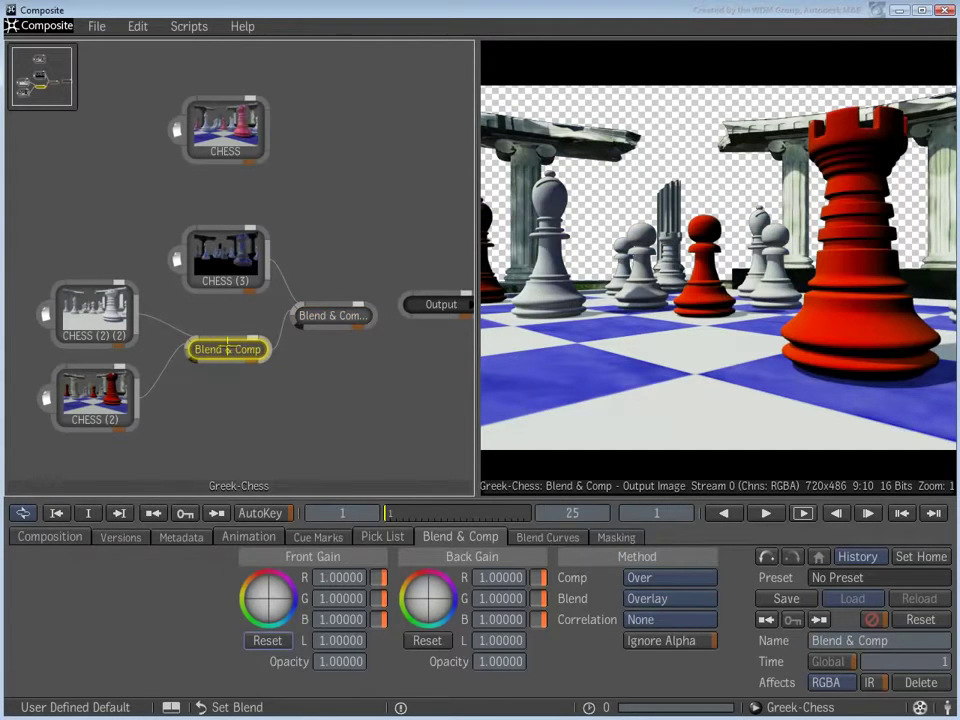
pyautogui.click(327, 318)
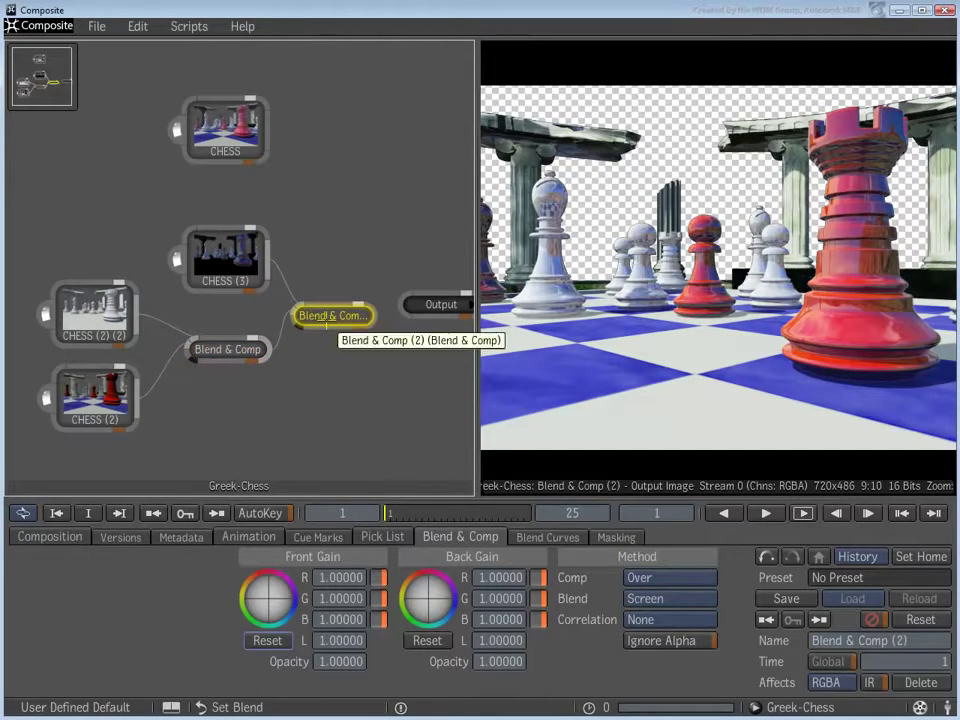
# Step: Widen the image viewer and move the Output node farther away from the second Blend & Comp node
pyautogui.moveTo(476, 401); pyautogui.dragTo(421, 401)
pyautogui.moveTo(284, 383); pyautogui.dragTo(187, 390, button='middle')
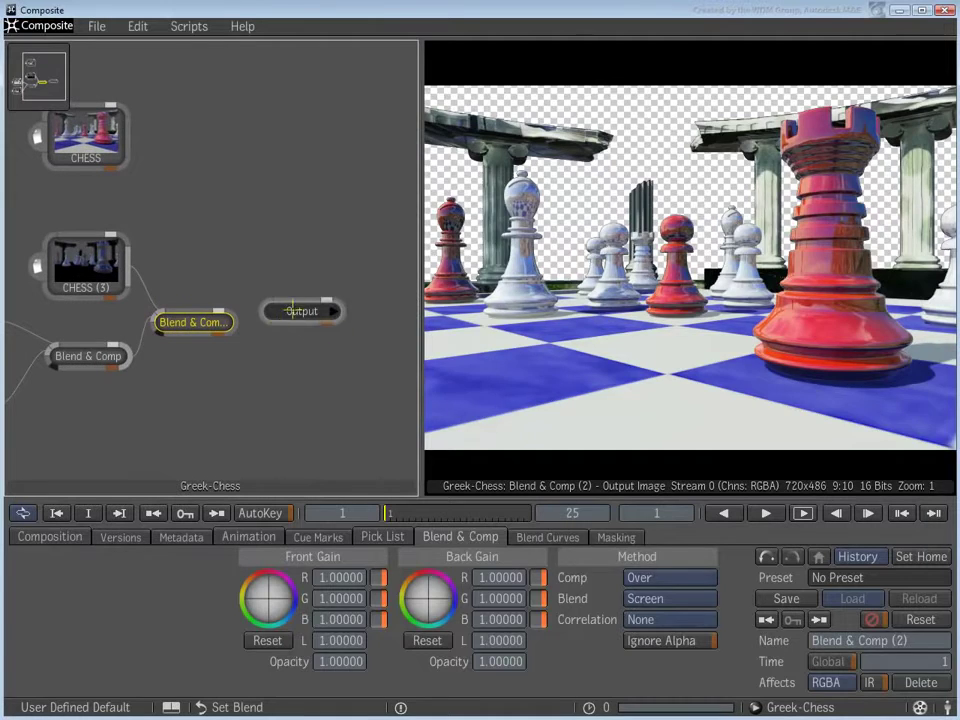
pyautogui.moveTo(291, 310); pyautogui.dragTo(360, 311)
pyautogui.click(193, 322)
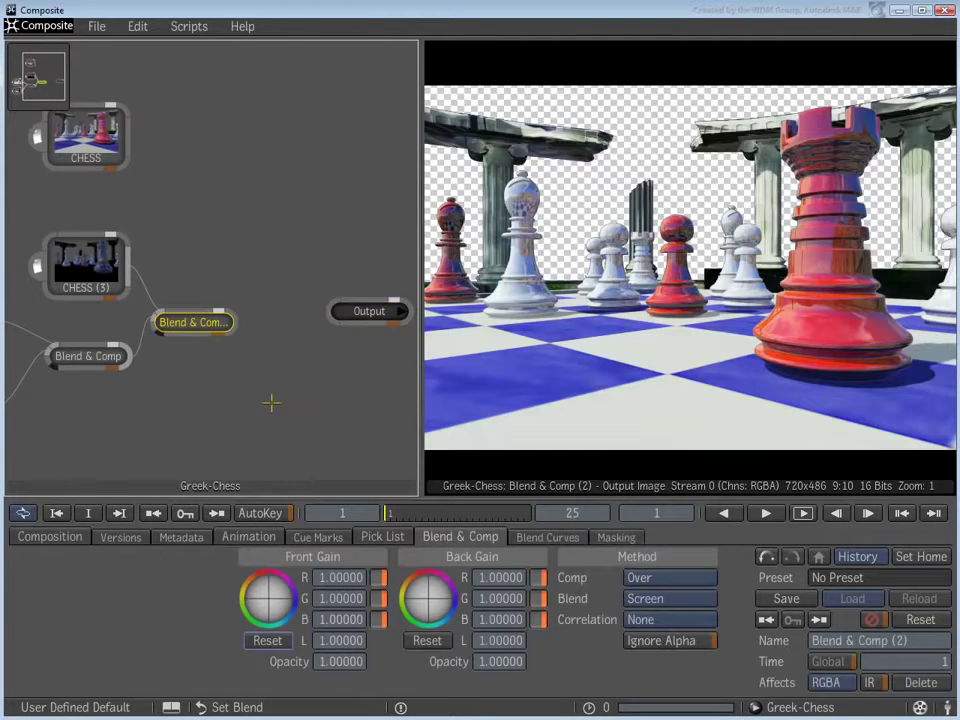
# Step: Duplicate the original CHESS node, place the copy above the second Blend & Comp node, and set its channel view to mr Shader Element
pyautogui.moveTo(85, 128); pyautogui.dragTo(207, 212)
pyautogui.hotkey('ctrl', 'v')
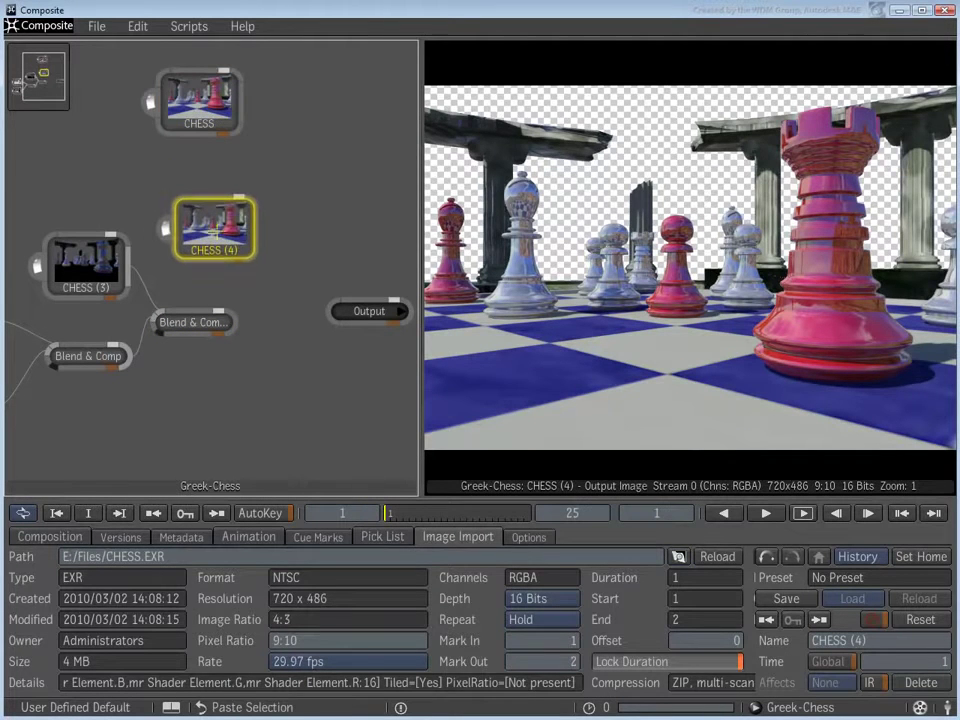
pyautogui.click(529, 537)
pyautogui.click(165, 578)
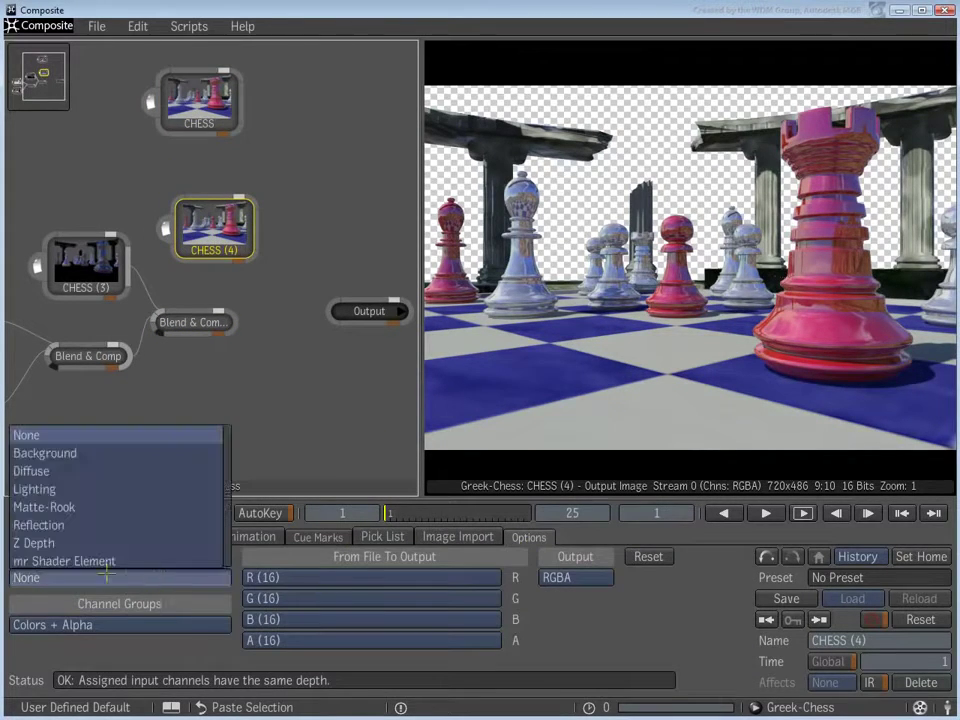
pyautogui.click(50, 561)
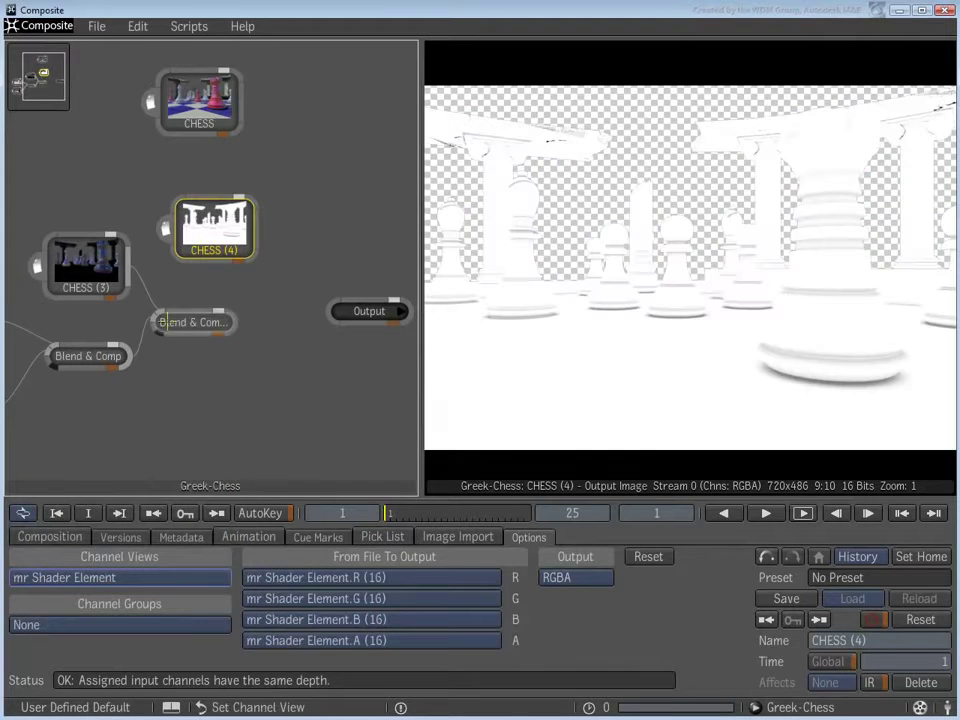
# Step: Add a third Blend & Comp node, with the mr Shader Element copy as front input and the second blend as back input
pyautogui.press('space')
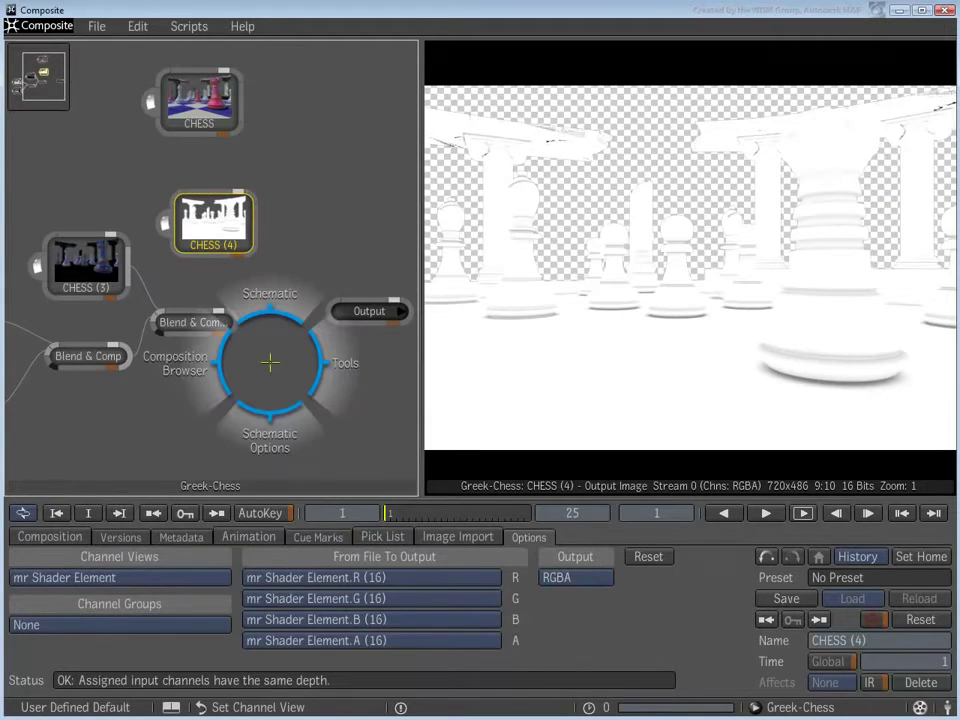
pyautogui.click(345, 363)
pyautogui.moveTo(780, 524); pyautogui.dragTo(285, 288)
pyautogui.moveTo(370, 311); pyautogui.dragTo(430, 318)
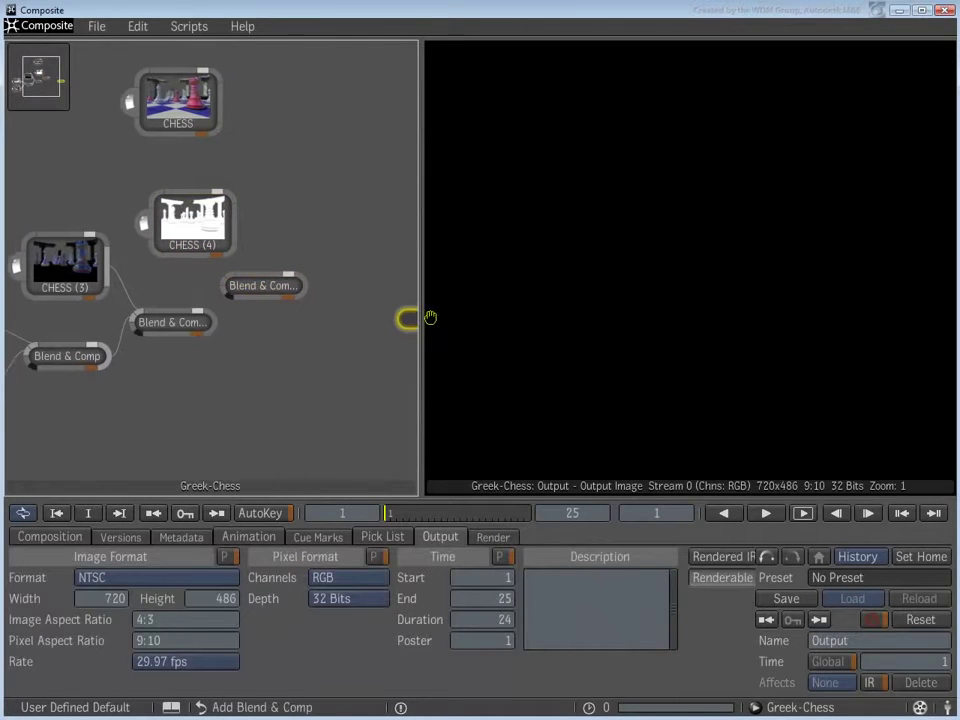
pyautogui.click(280, 285)
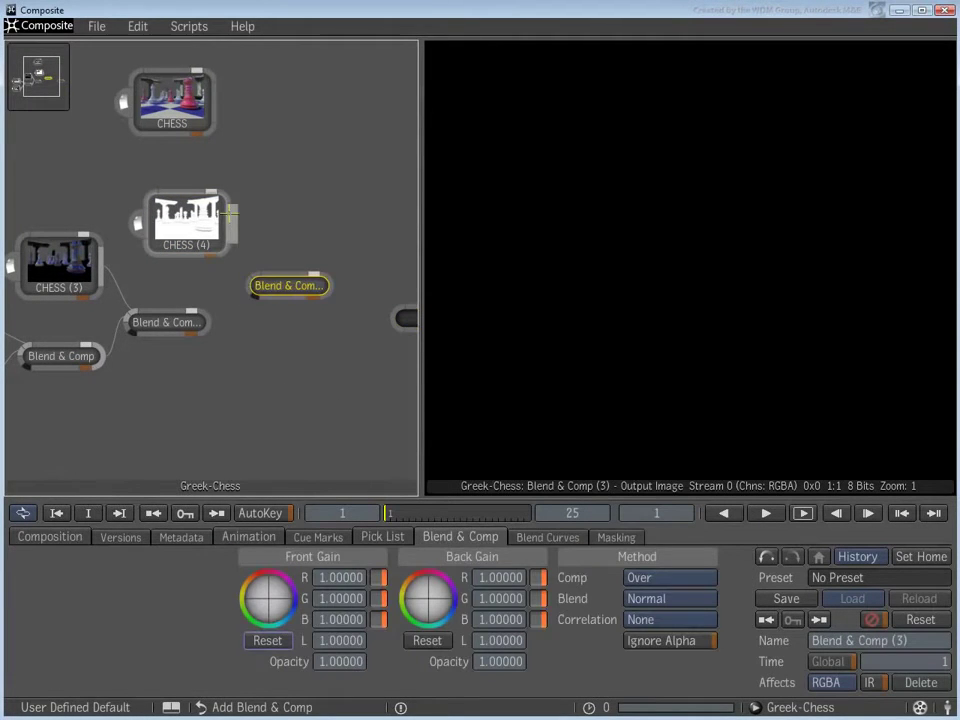
pyautogui.click(229, 213)
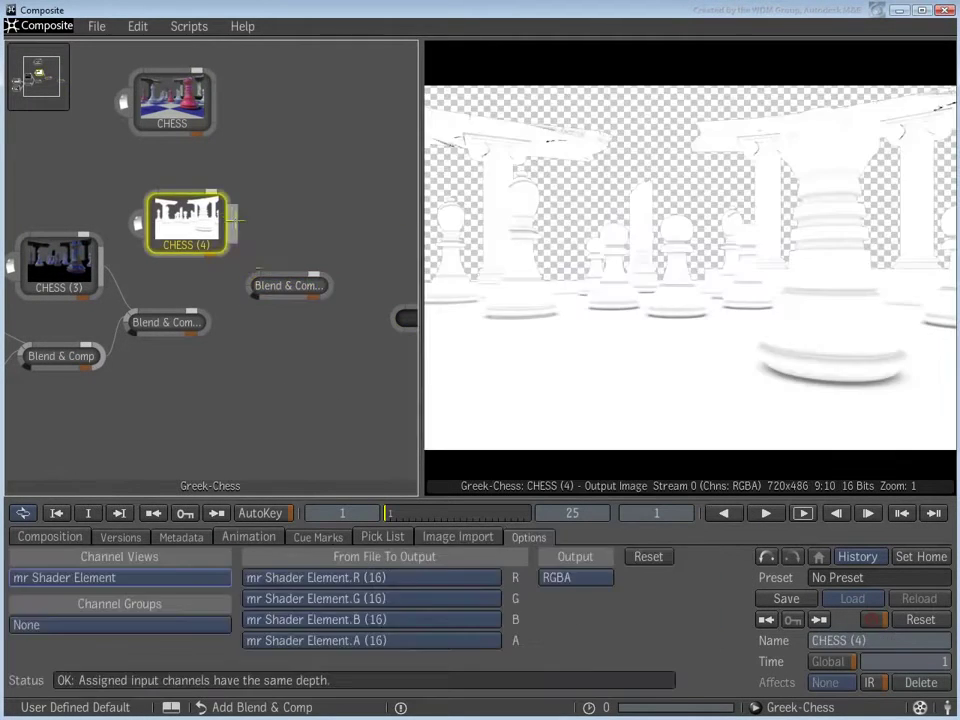
pyautogui.click(196, 321)
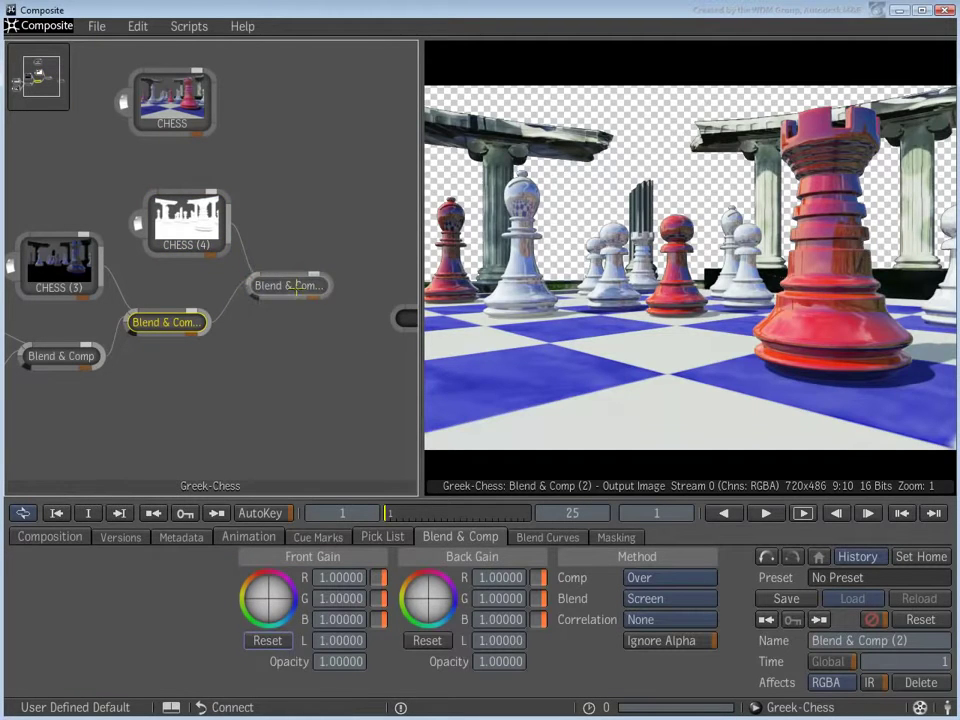
# Step: Set the third Blend & Comp node's blend mode to Multiply and compare its result with the second blend
pyautogui.click(289, 286)
pyautogui.click(644, 597)
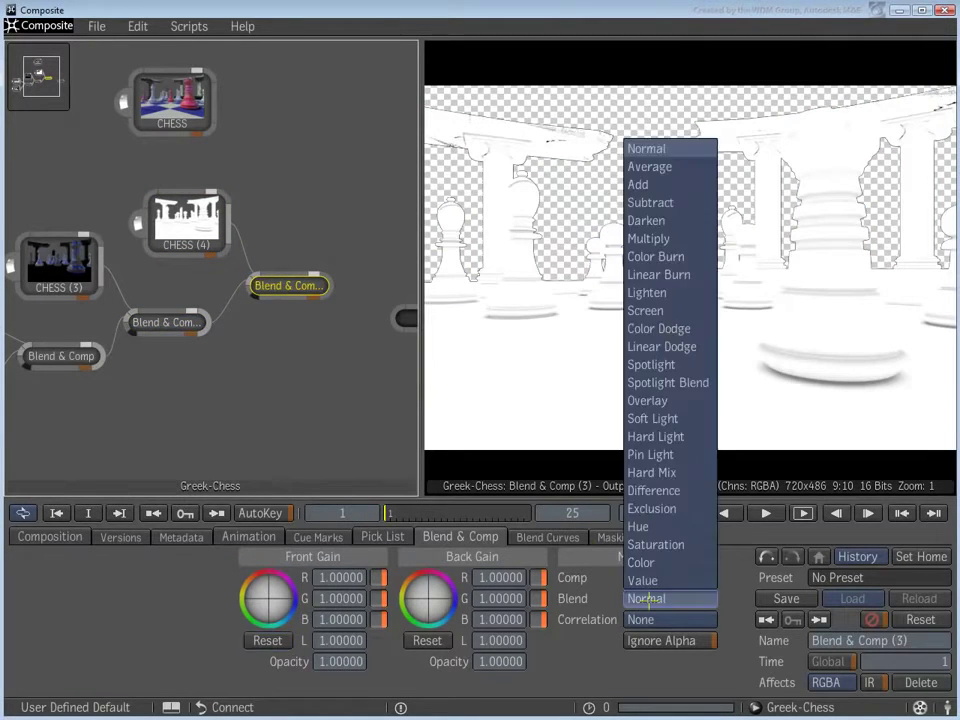
pyautogui.click(652, 239)
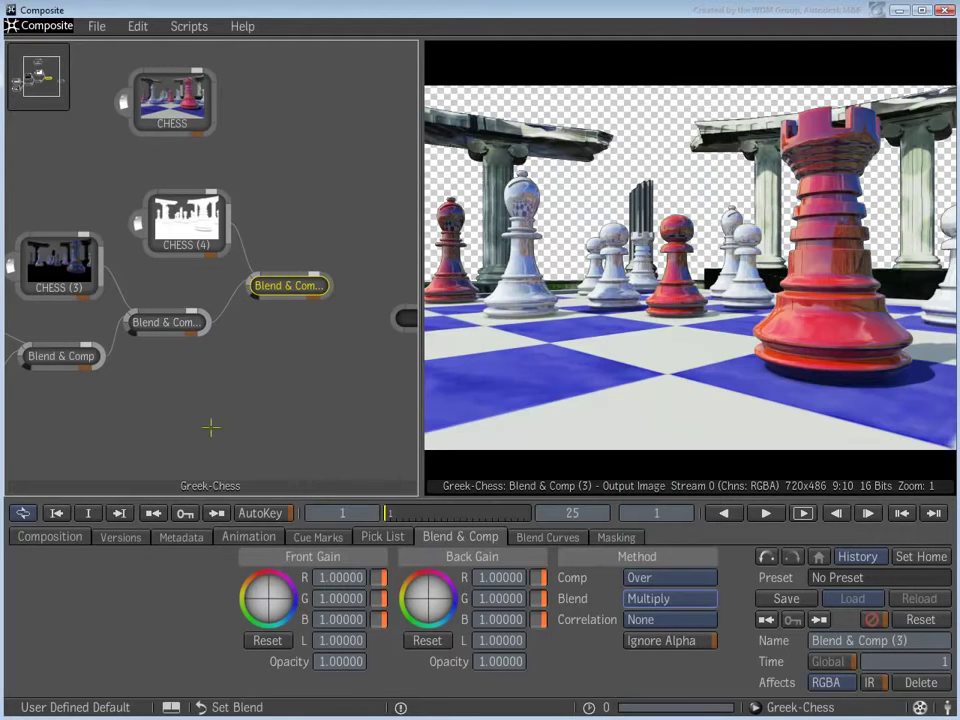
pyautogui.click(181, 323)
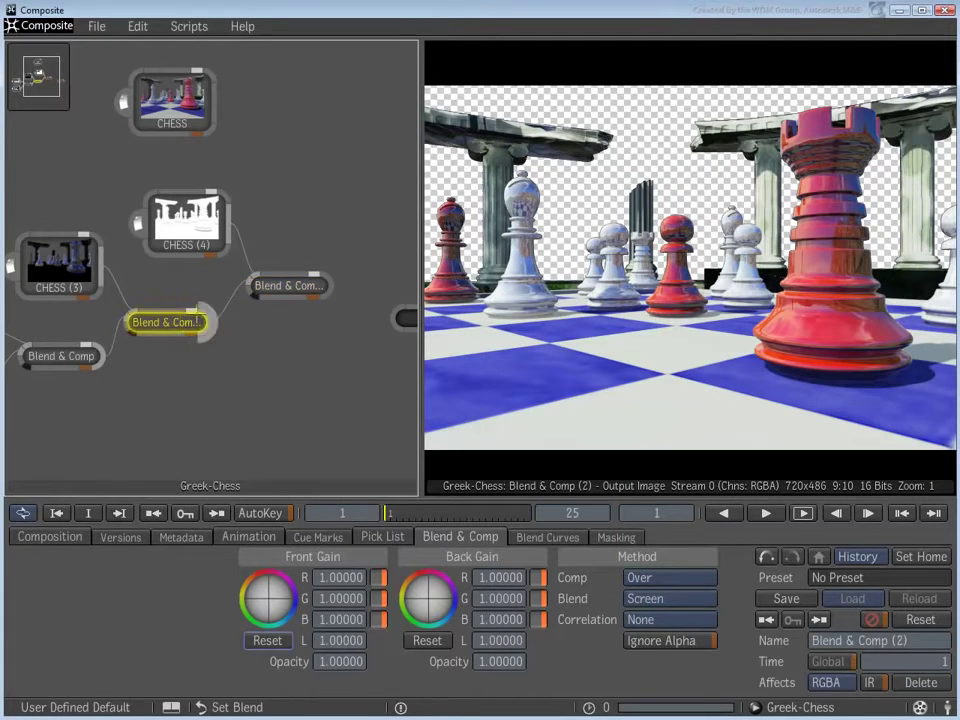
pyautogui.click(285, 286)
pyautogui.click(157, 322)
pyautogui.click(282, 287)
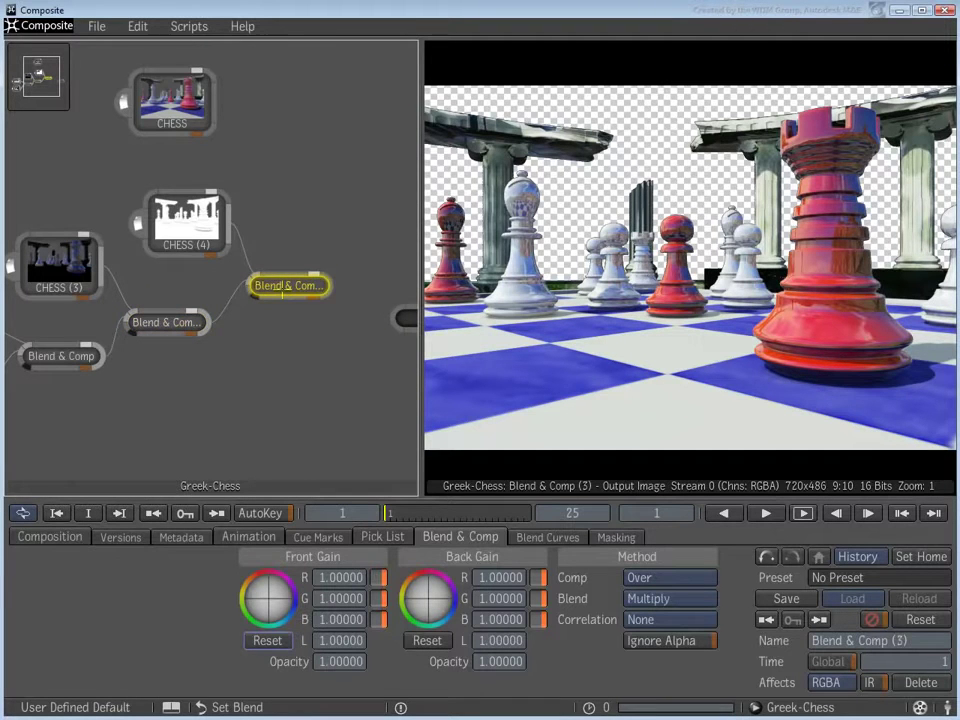
# Step: Move the mr Shader Element copy away from the third Blend & Comp node and insert a CC Histo node on the connection between them
pyautogui.moveTo(198, 242); pyautogui.dragTo(158, 212)
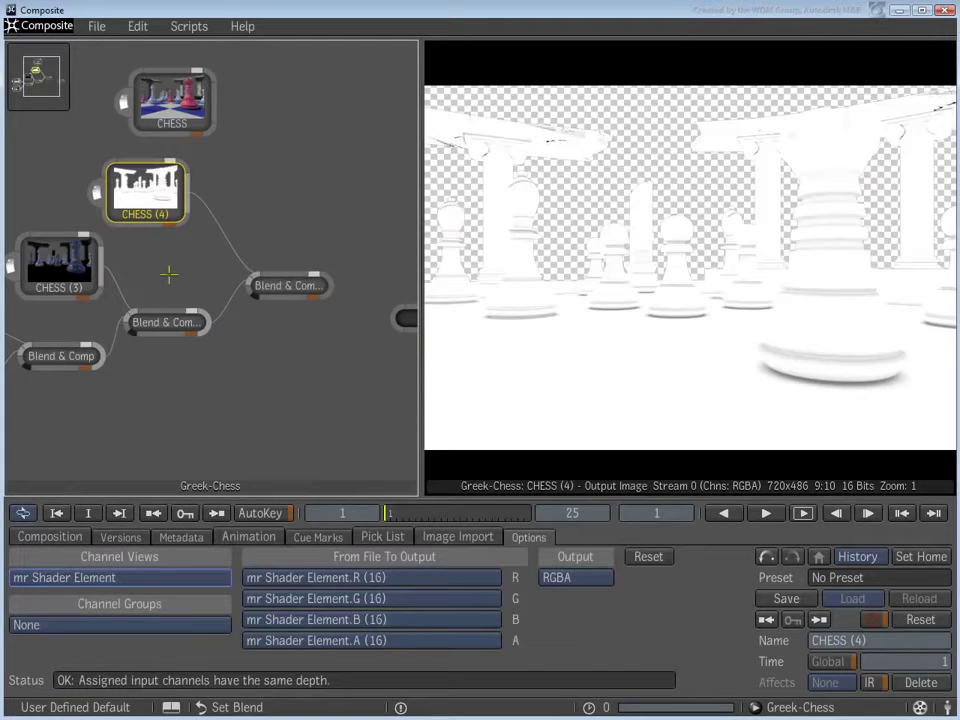
pyautogui.moveTo(169, 282); pyautogui.dragTo(365, 287, button='right')
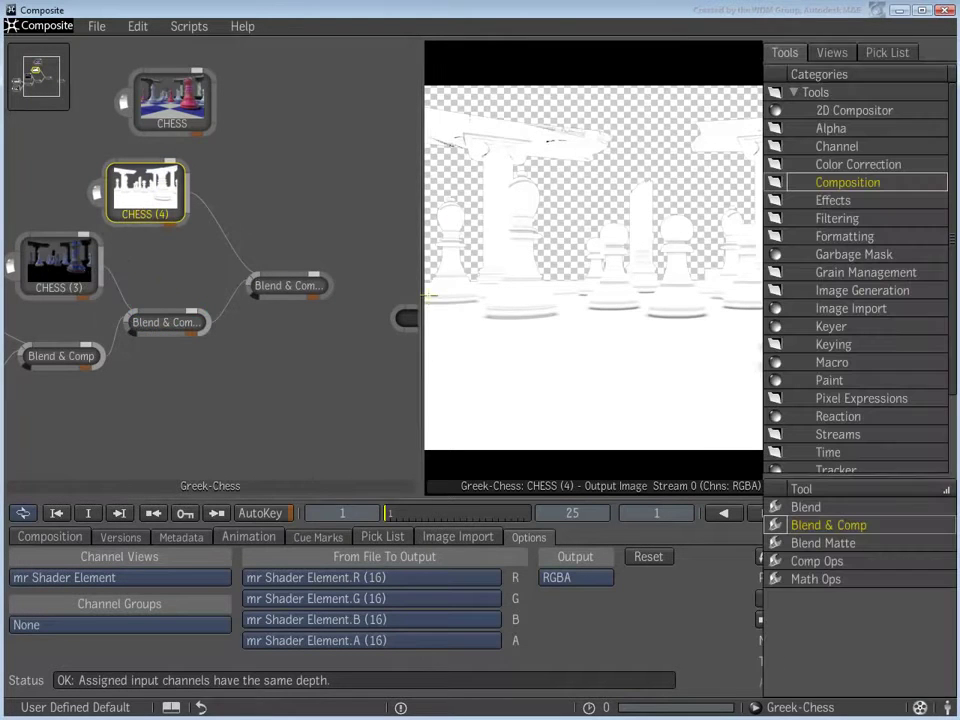
pyautogui.click(836, 166)
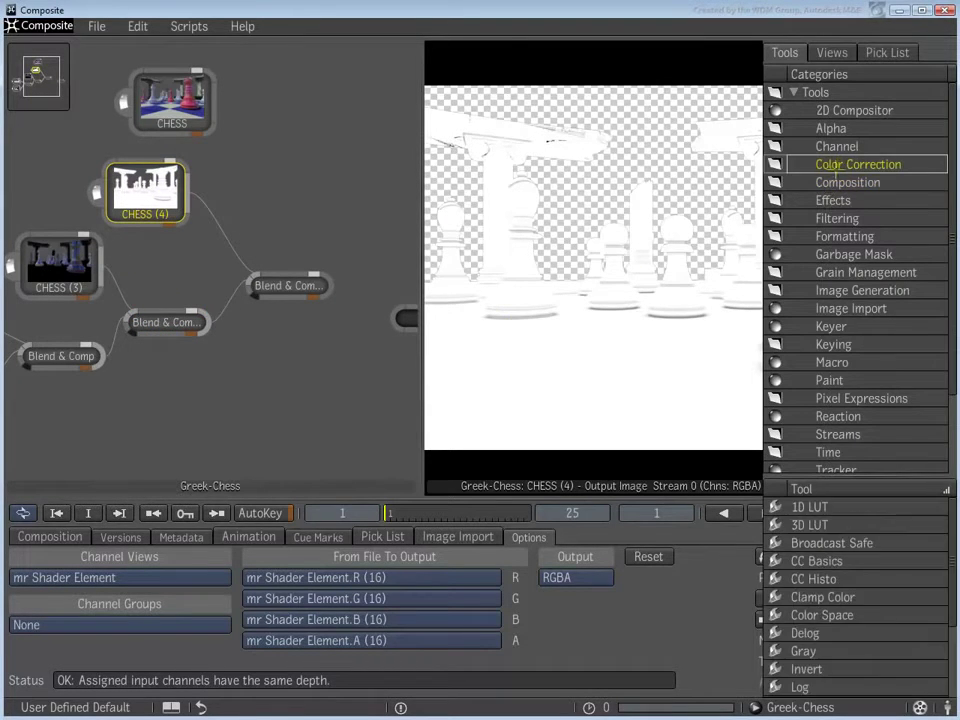
pyautogui.moveTo(790, 579); pyautogui.dragTo(222, 228)
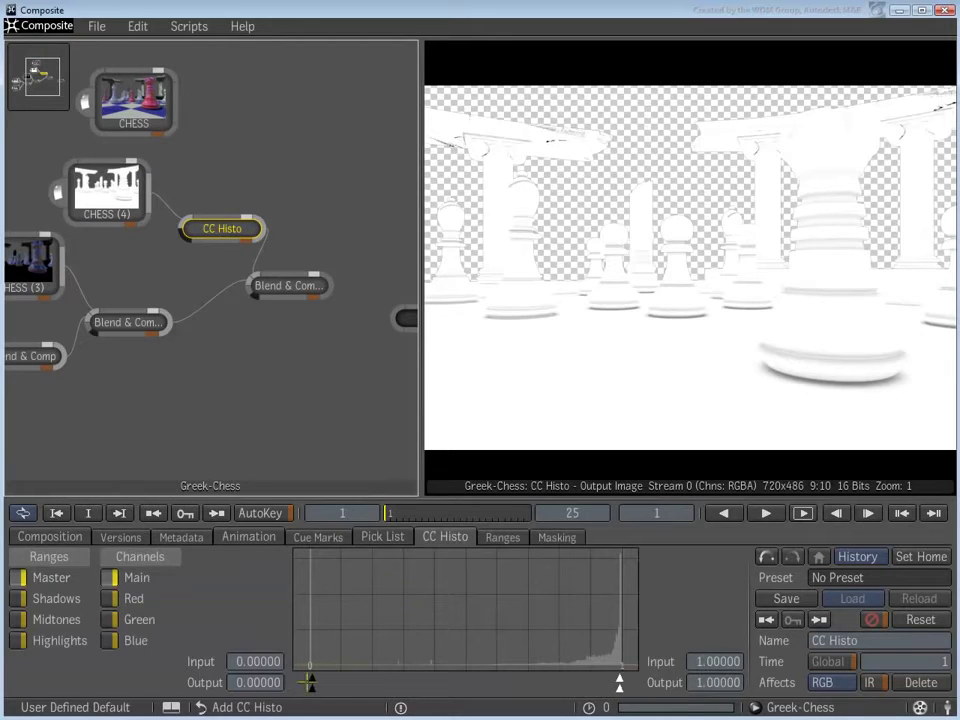
# Step: Raise the CC Histo node's master black input level to 0.51429 and compare the third blend with the second
pyautogui.moveTo(311, 682); pyautogui.dragTo(469, 677)
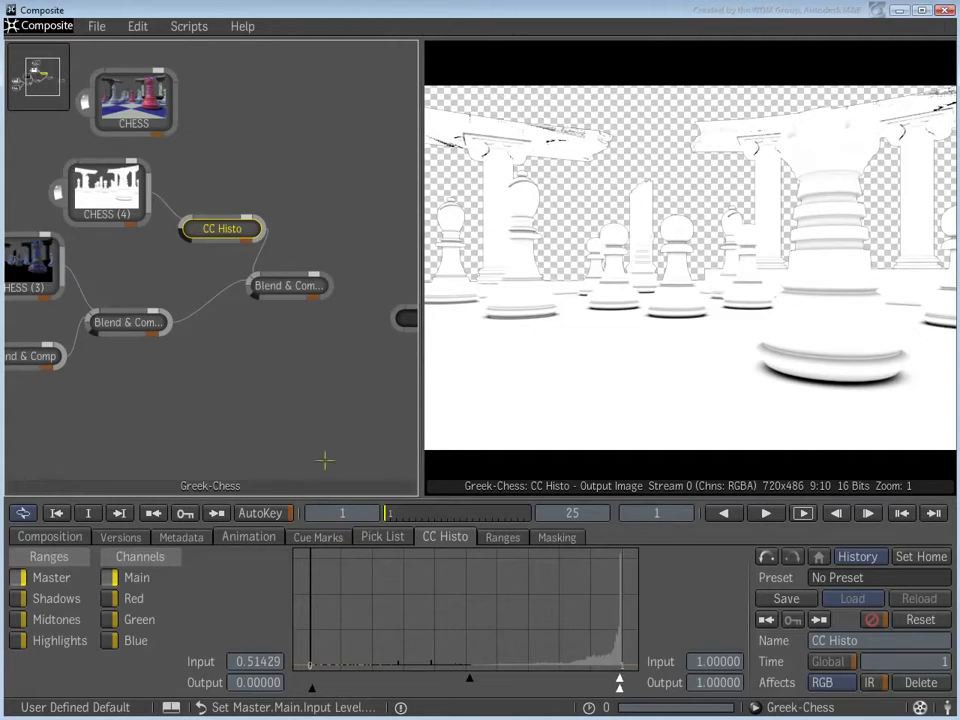
pyautogui.click(285, 285)
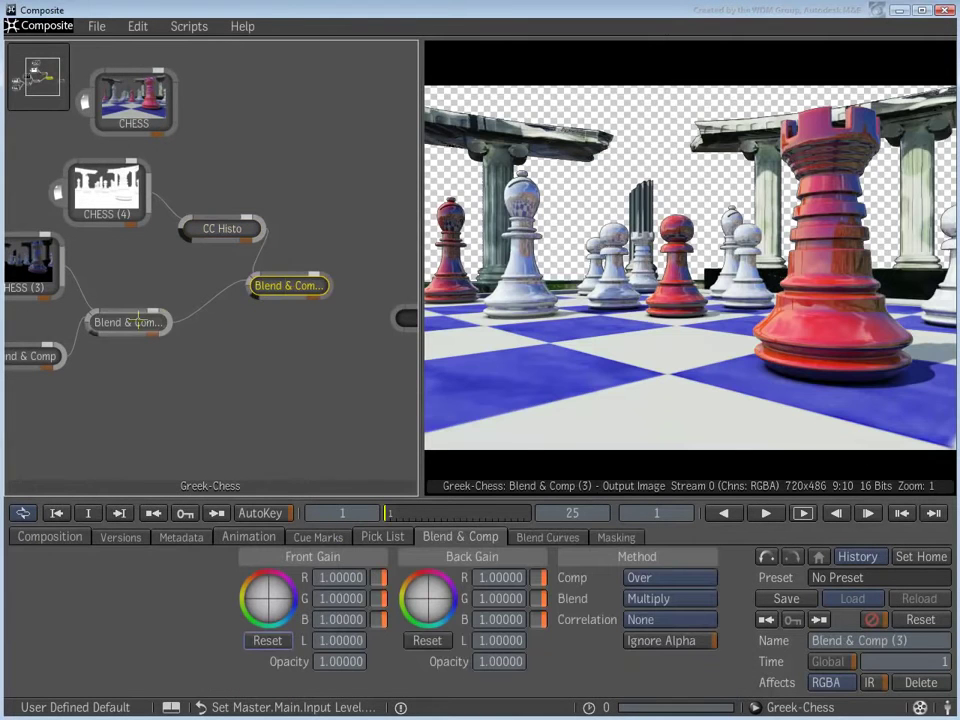
pyautogui.click(128, 322)
pyautogui.click(290, 286)
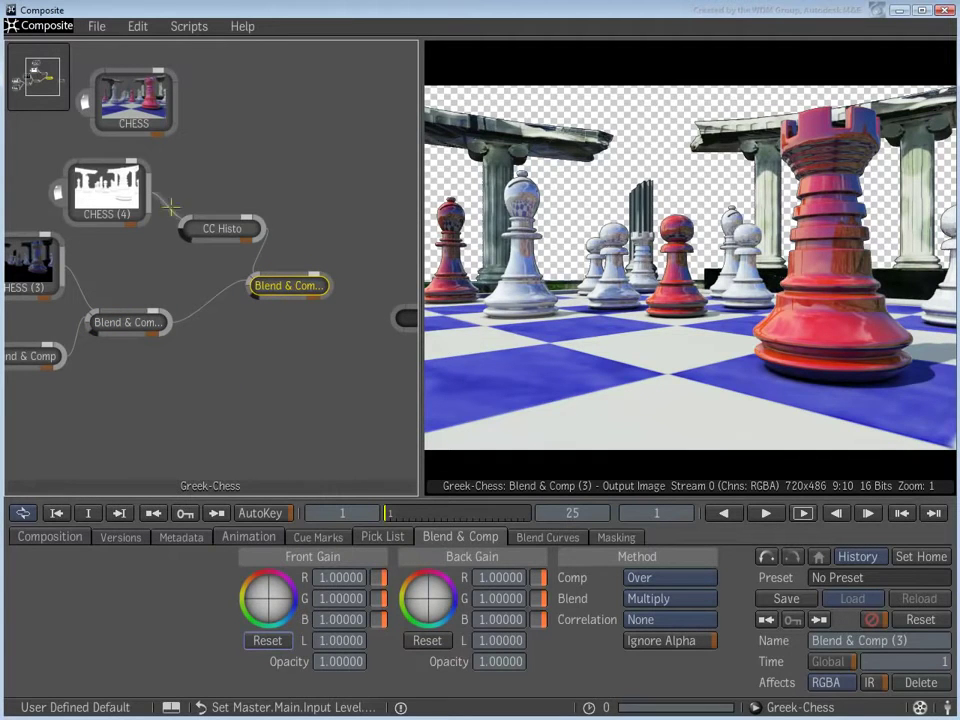
# Step: Space out the mr Shader Element copy and the CC Histo node, and insert an Unpremultiply node between them
pyautogui.click(105, 185)
pyautogui.moveTo(216, 229); pyautogui.dragTo(218, 204)
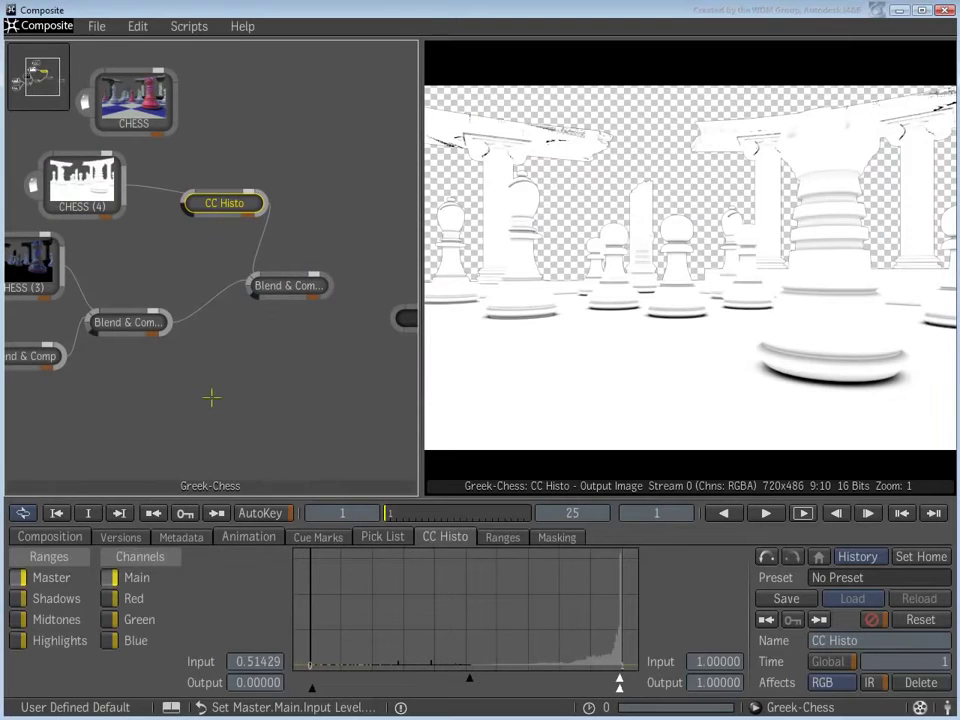
pyautogui.press('`')
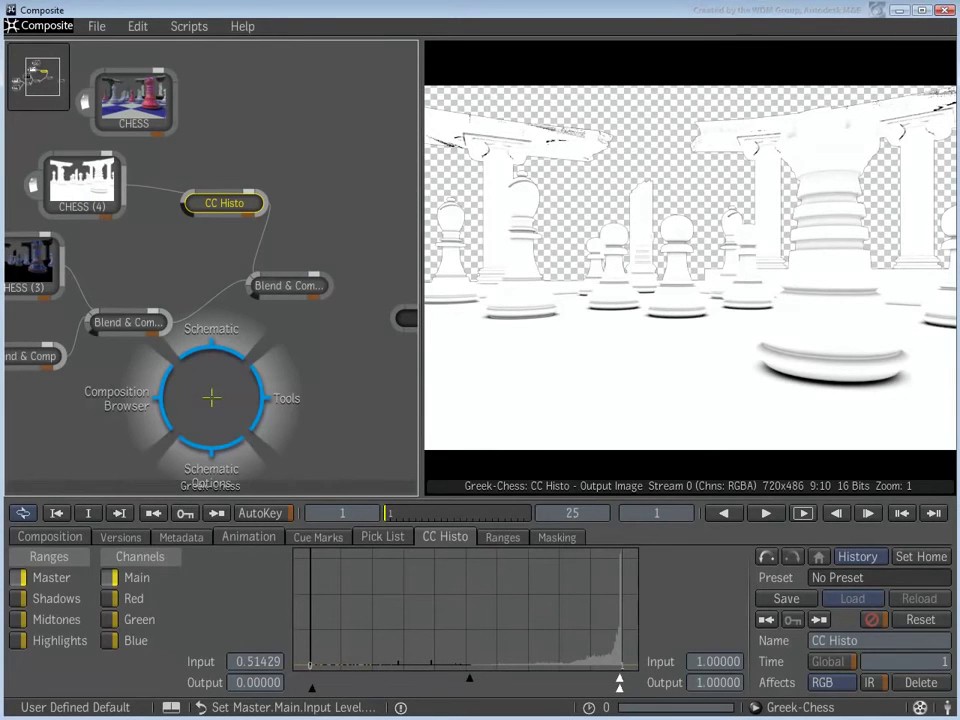
pyautogui.moveTo(286, 398)
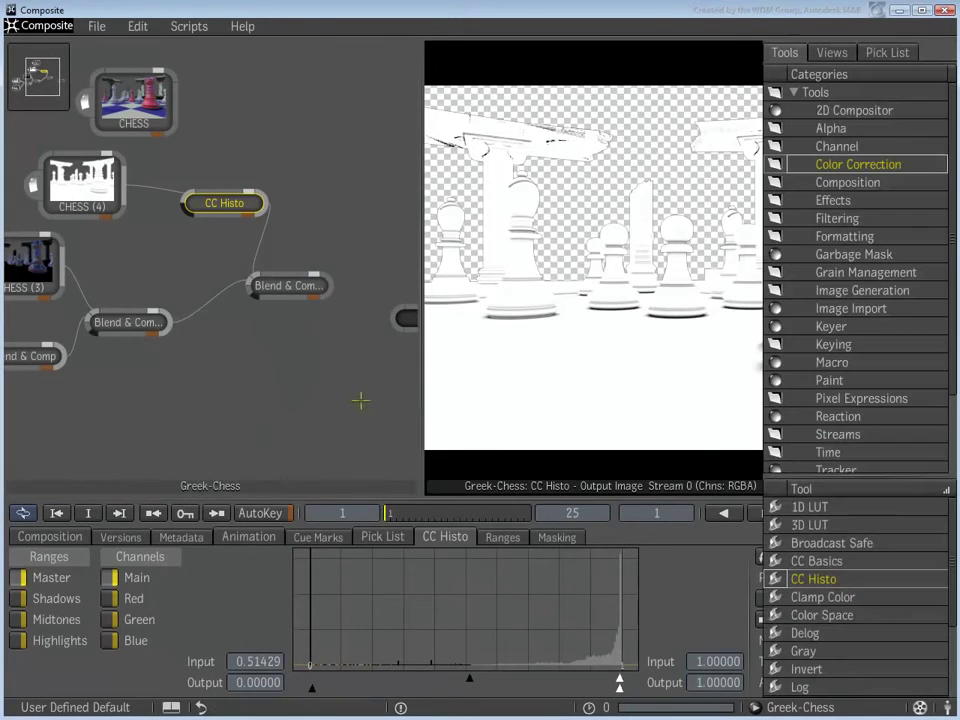
pyautogui.click(843, 236)
pyautogui.moveTo(790, 597); pyautogui.dragTo(156, 191)
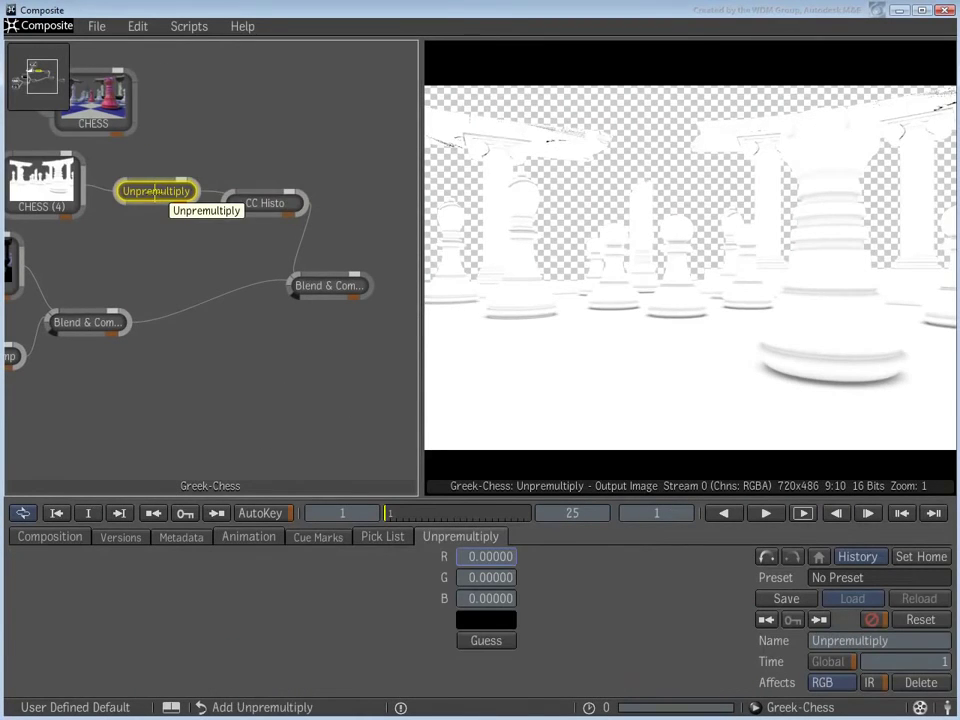
# Step: View the third blend's result, and move the original CHESS node up and away from the node chain
pyautogui.click(327, 287)
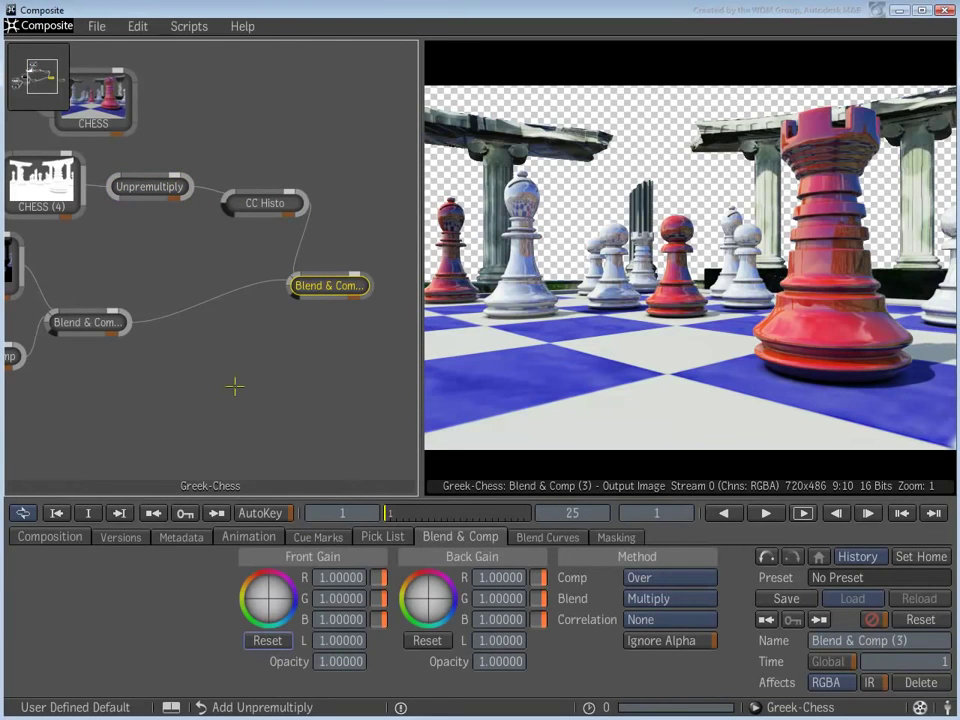
pyautogui.press('Home')
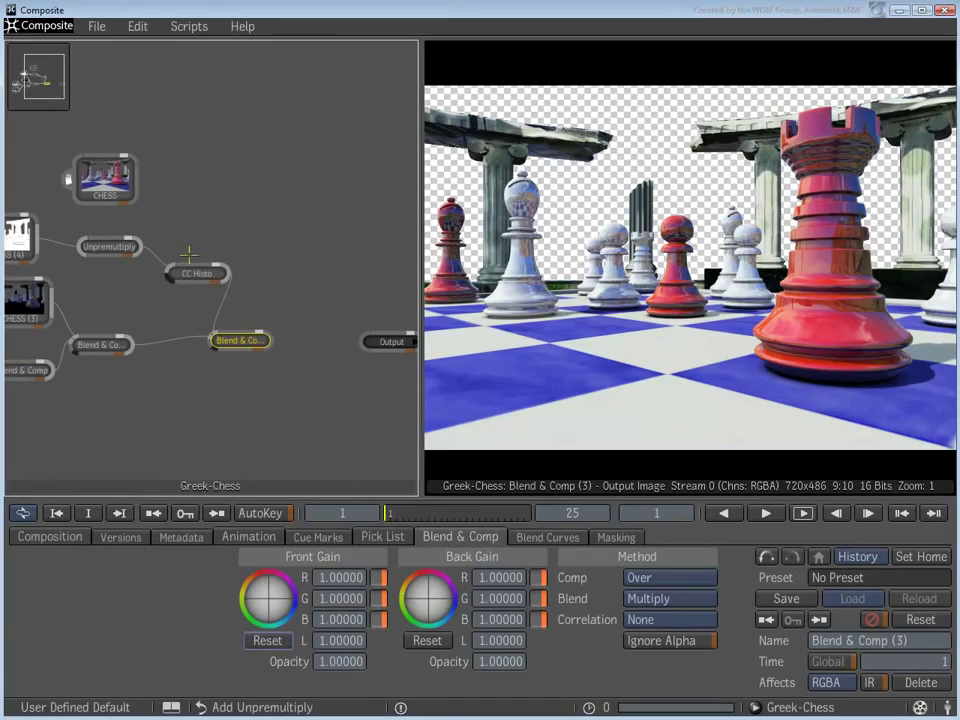
pyautogui.moveTo(110, 176); pyautogui.dragTo(213, 120)
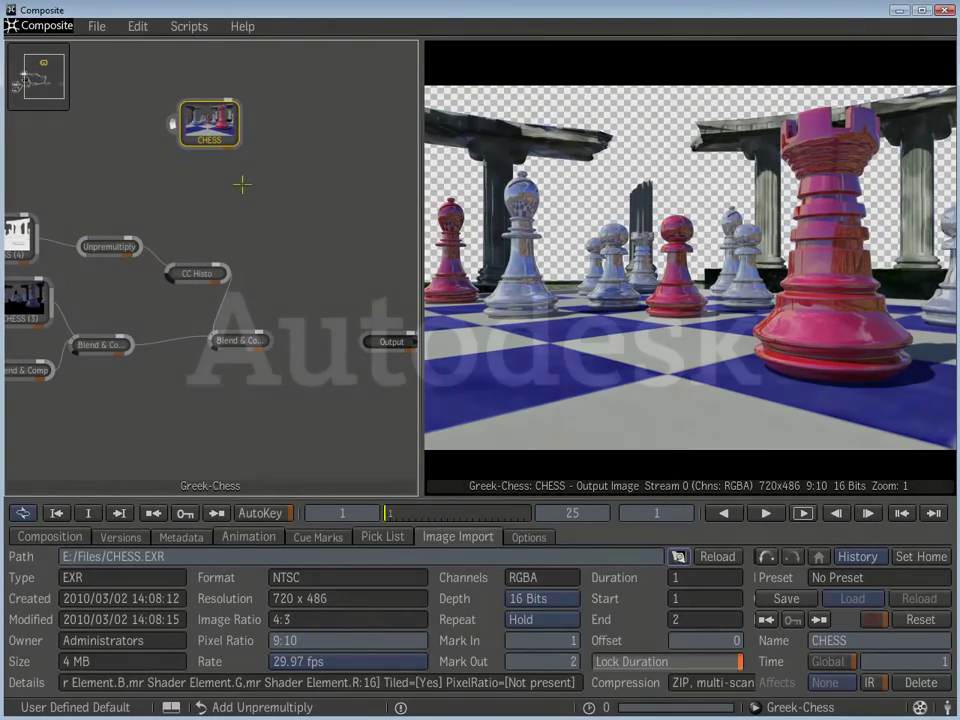